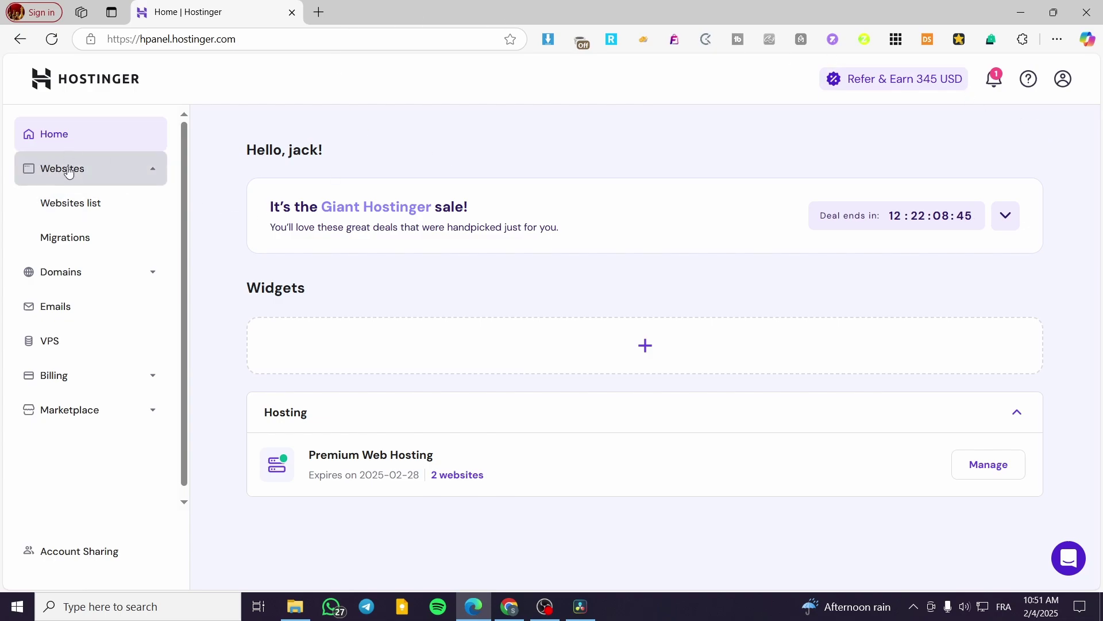
Open the websites list and start editing the jacksclothing.xyz website in the builder
click(99, 171)
right_click(163, 167)
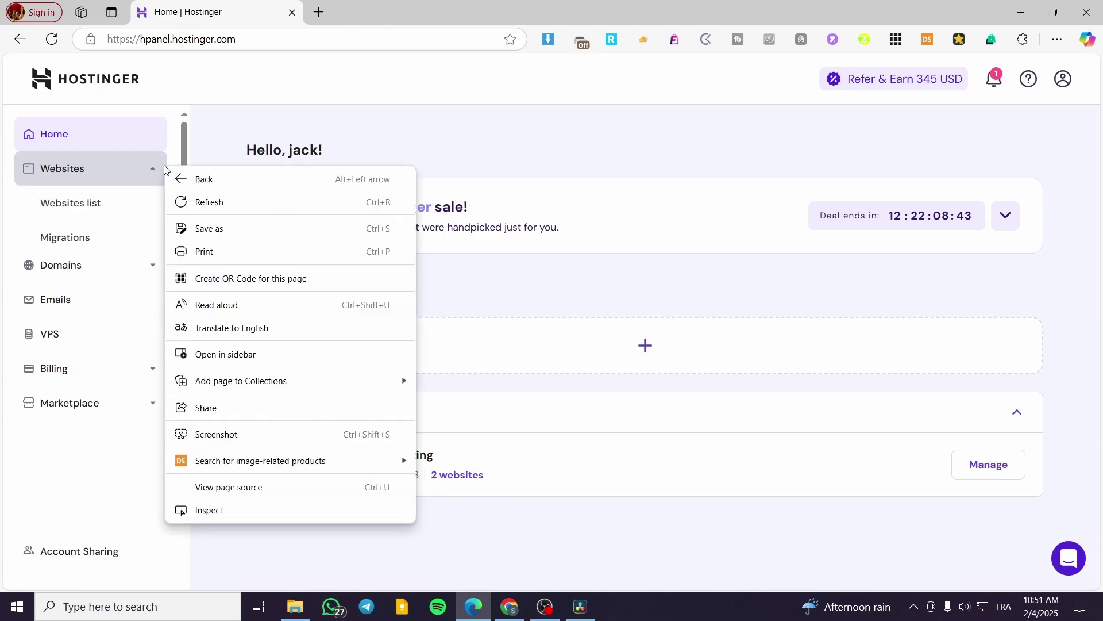
click(156, 171)
click(158, 172)
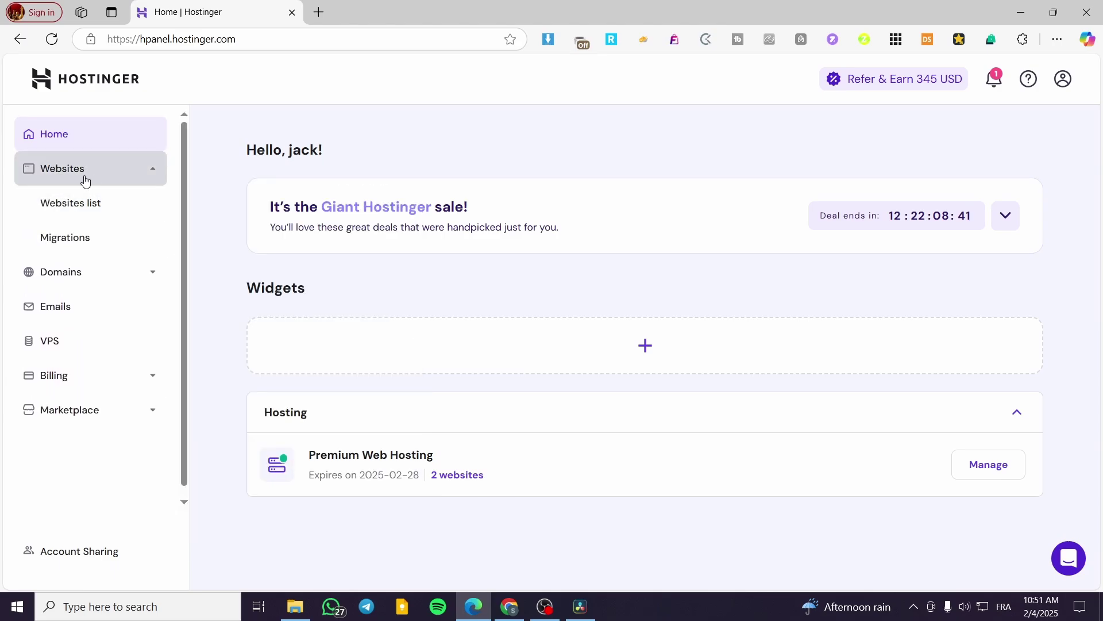
click(73, 212)
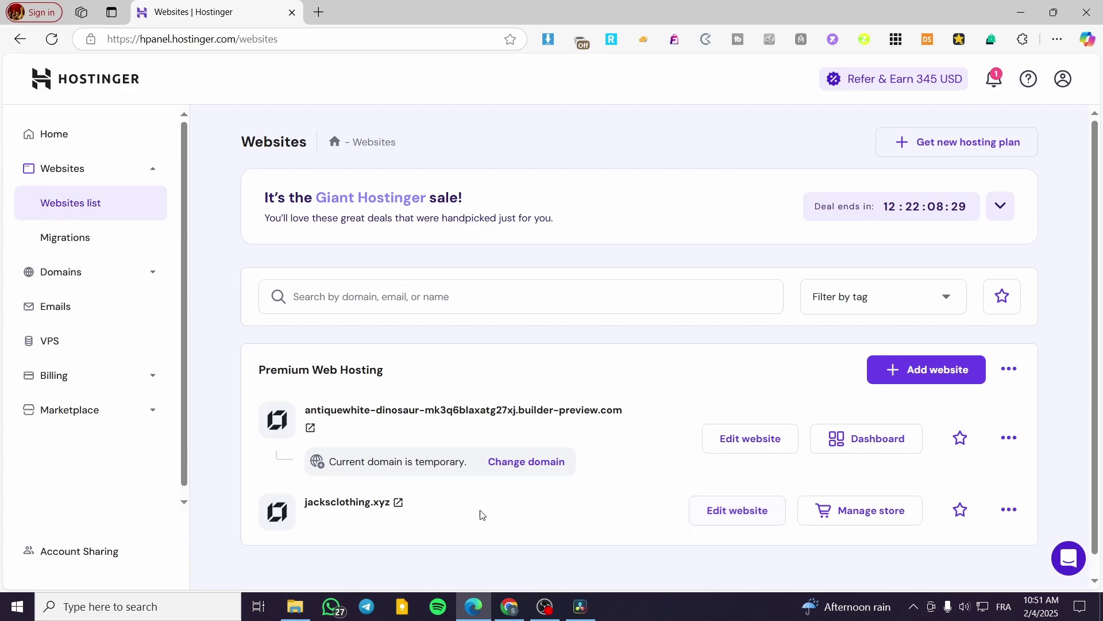
click(720, 522)
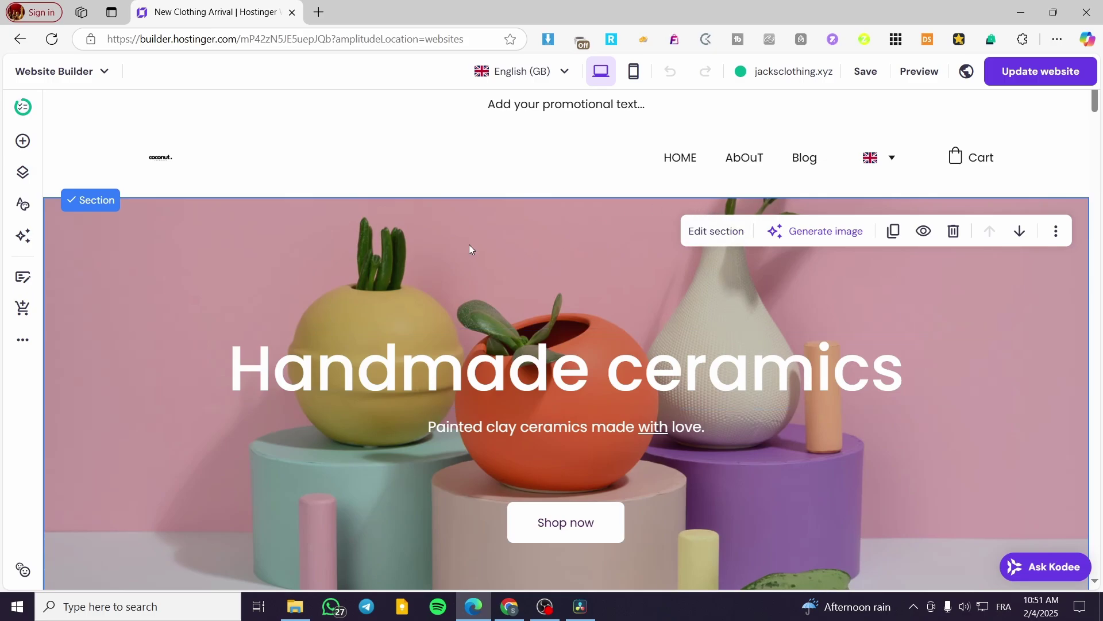
click(324, 10)
text(jot)
key(Return)
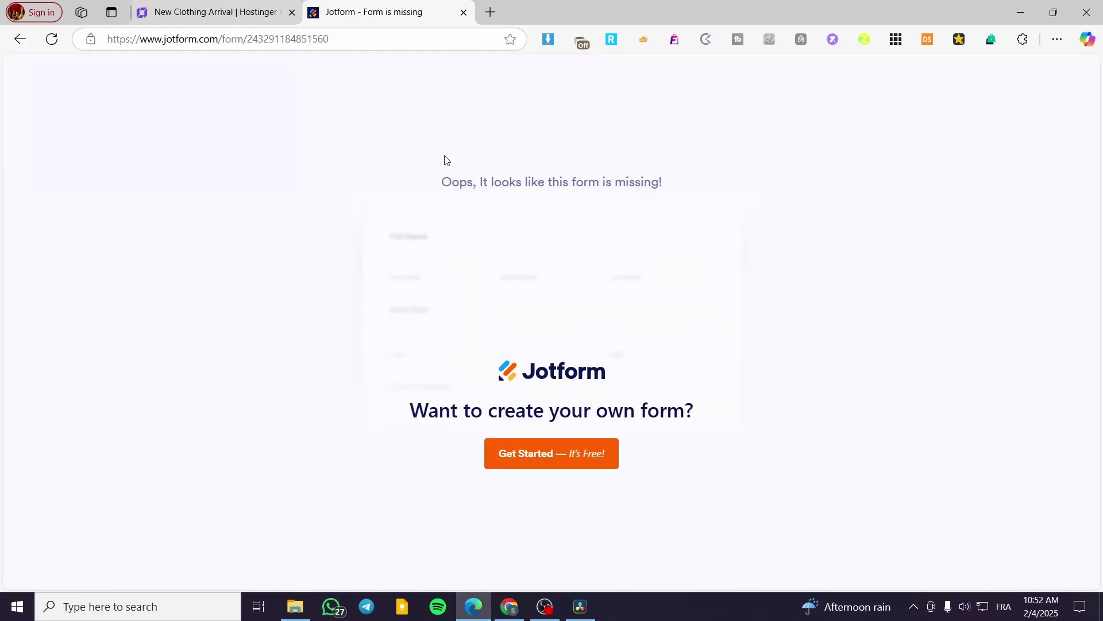
drag(369, 45, 225, 47)
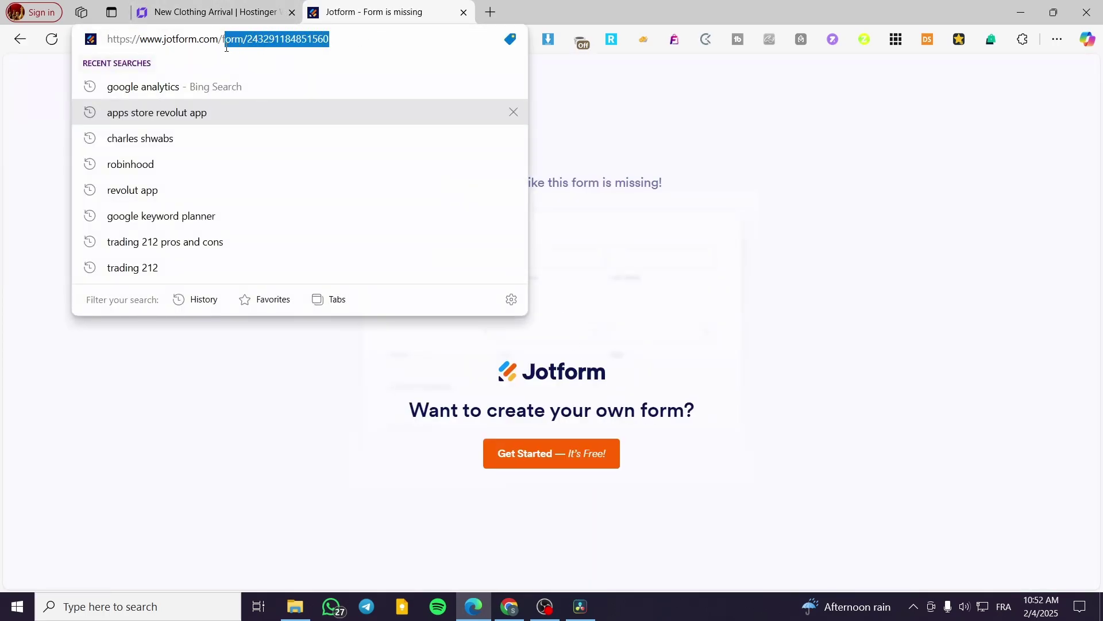
key(BackSpace)
key(Return)
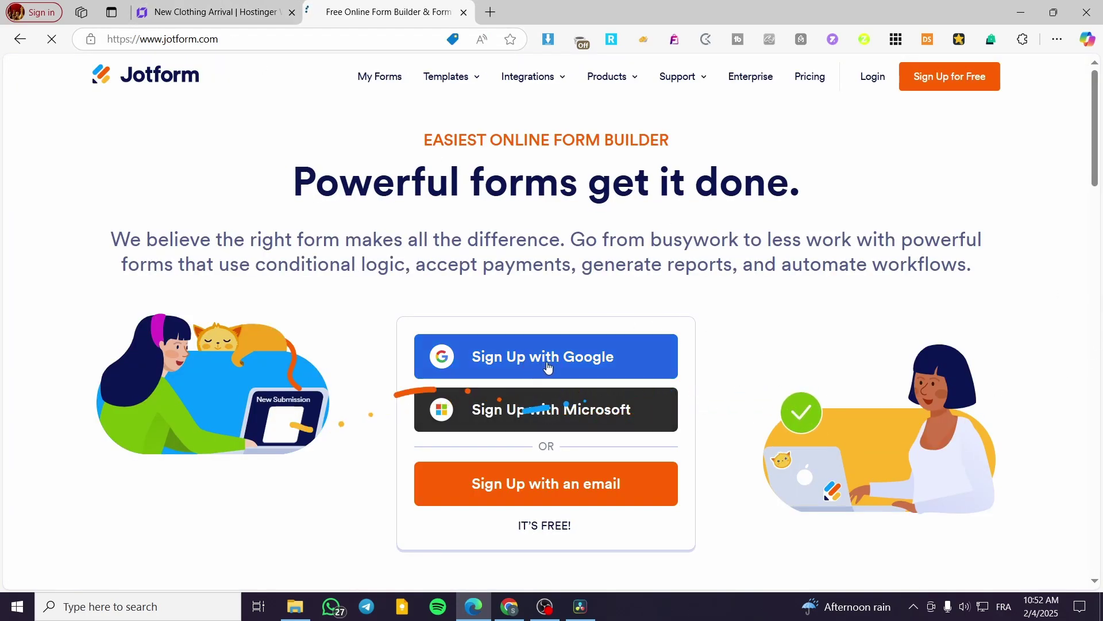
Return to the Hostinger website builder and add a blank section between the hero section and Our bestsellers
click(185, 5)
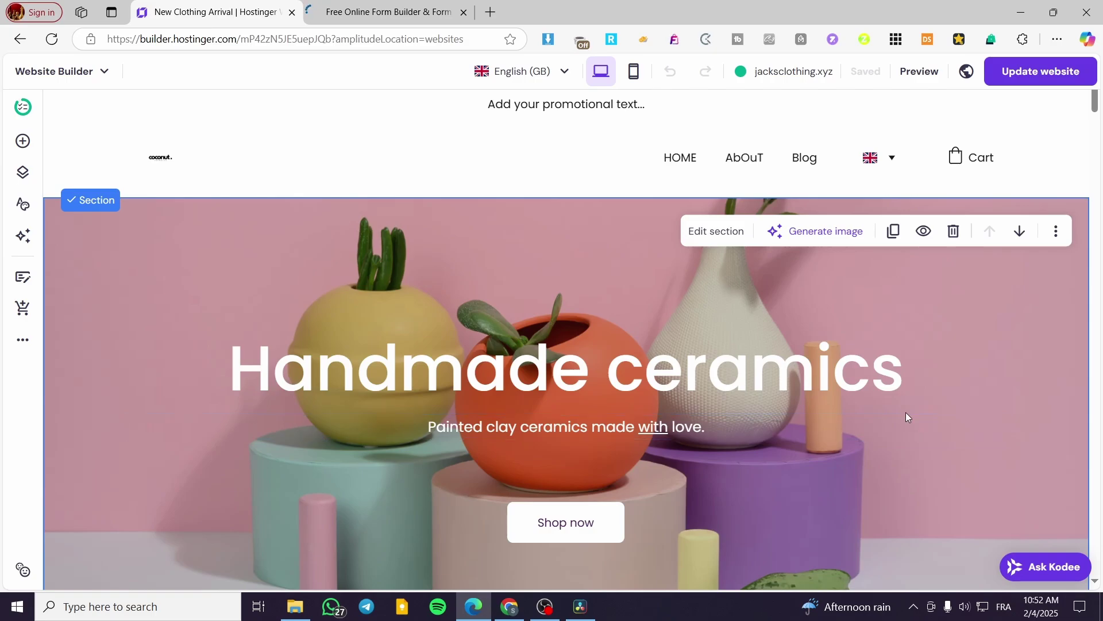
scroll(916, 294, down, 5)
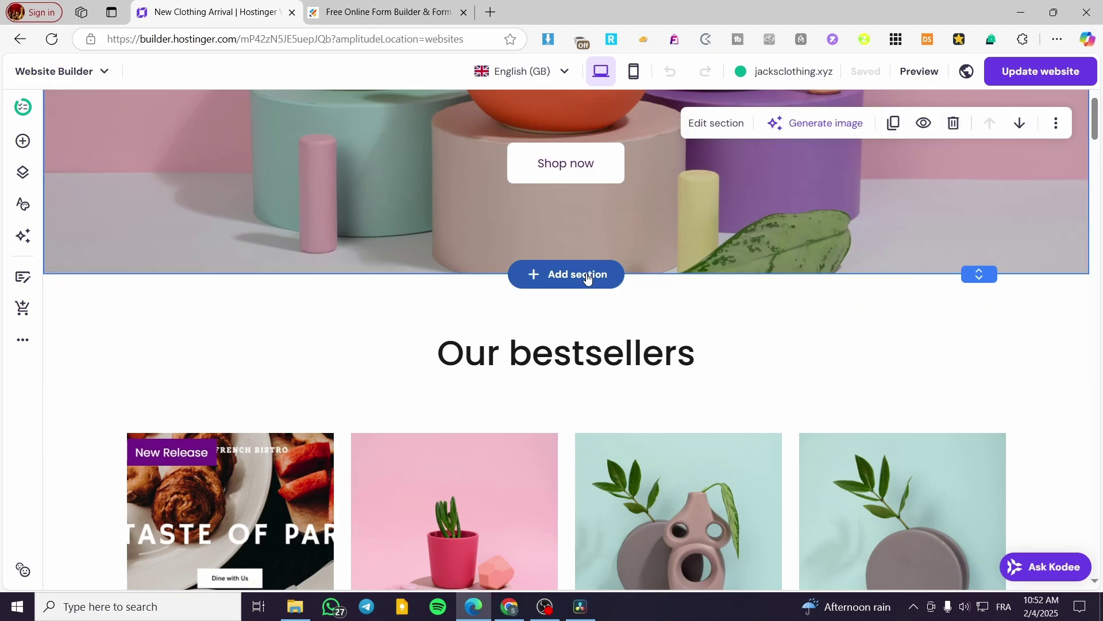
click(587, 276)
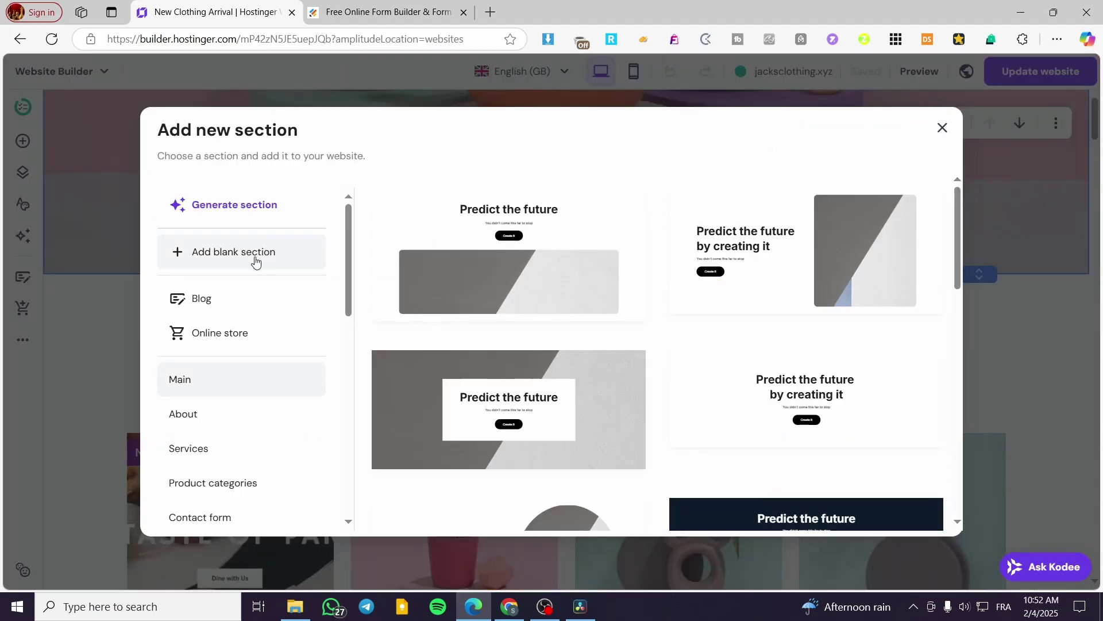
click(223, 259)
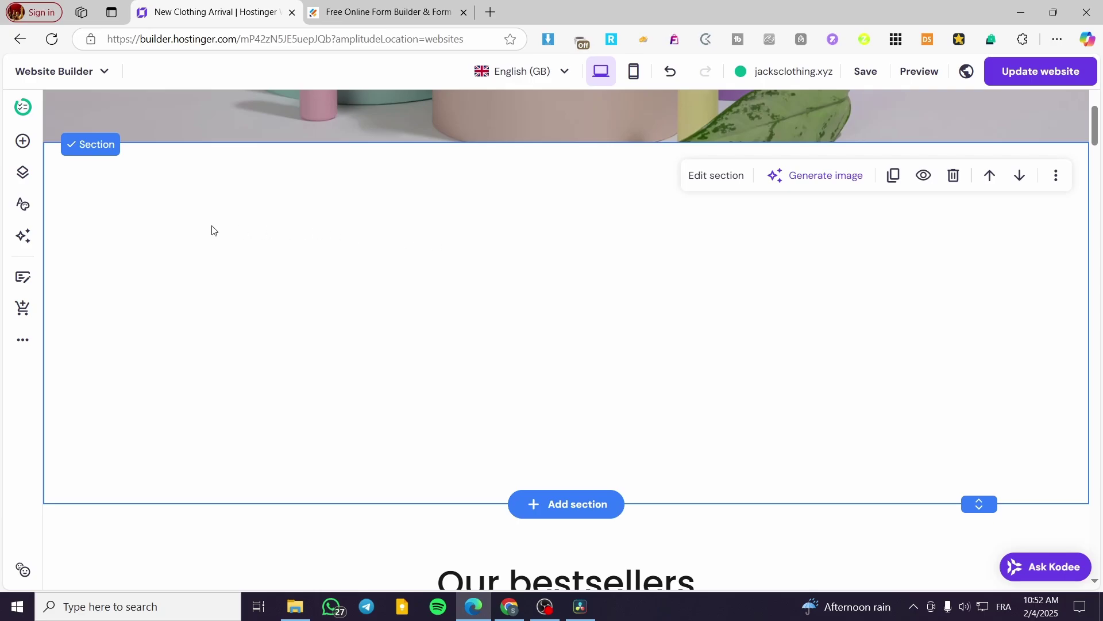
Add a contact form element to the blank section and move it near the section's centre
click(29, 147)
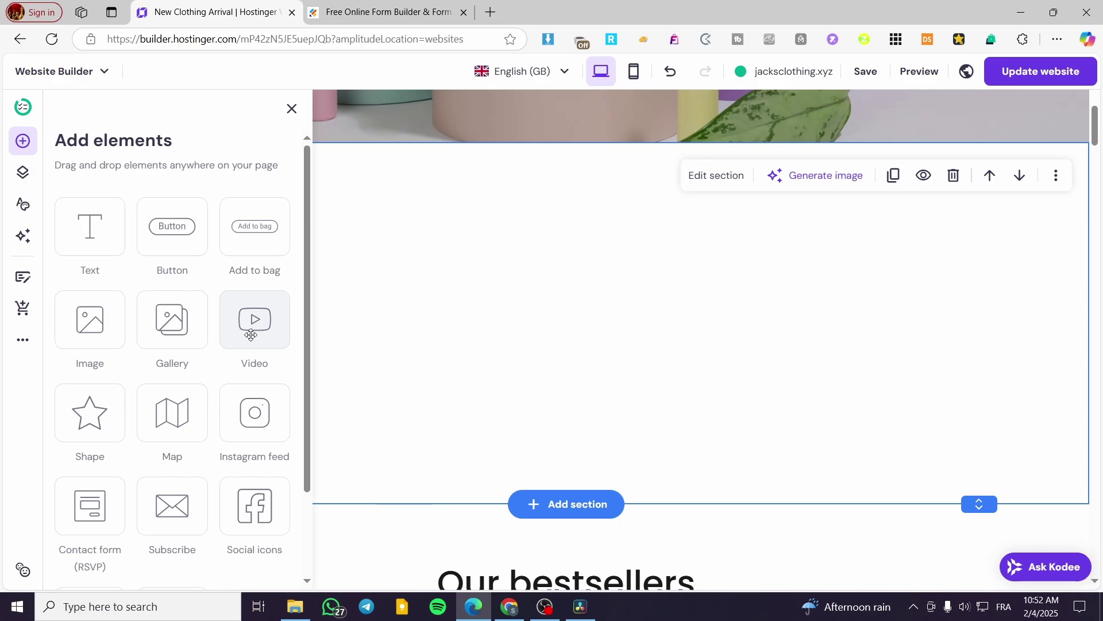
scroll(244, 319, down, 2)
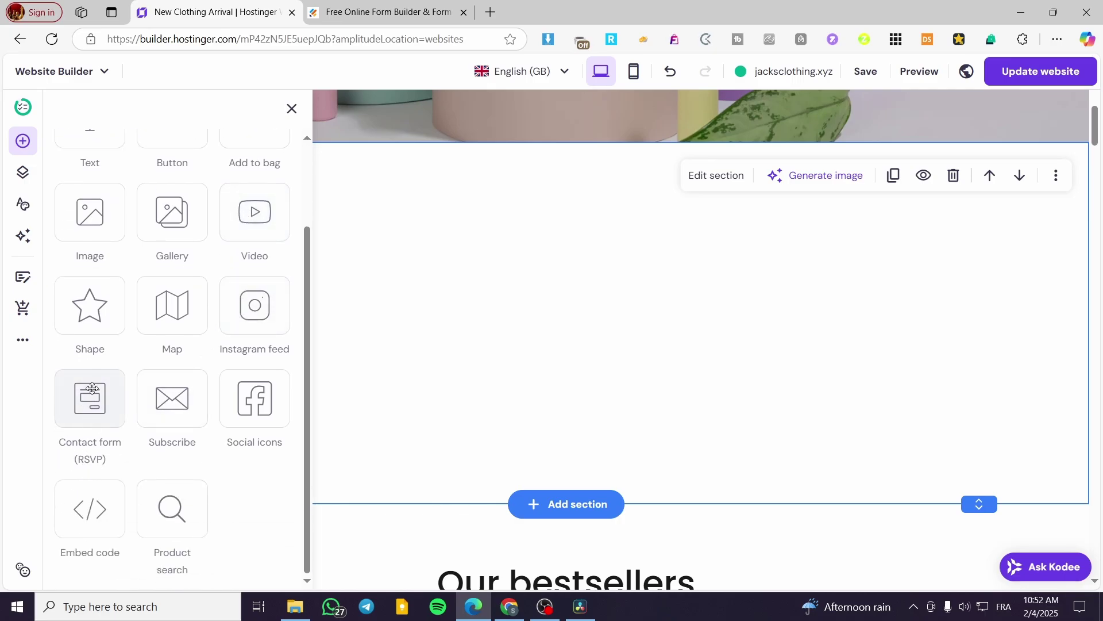
drag(92, 389, 569, 316)
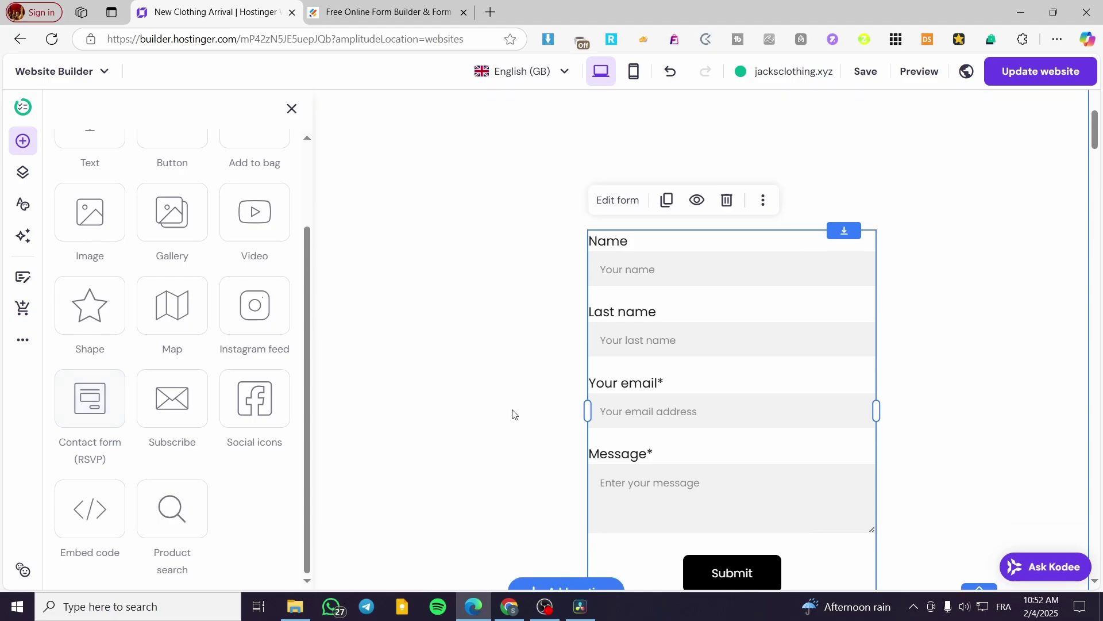
drag(721, 338, 667, 382)
scroll(773, 411, up, 2)
click(665, 381)
scroll(885, 379, down, 2)
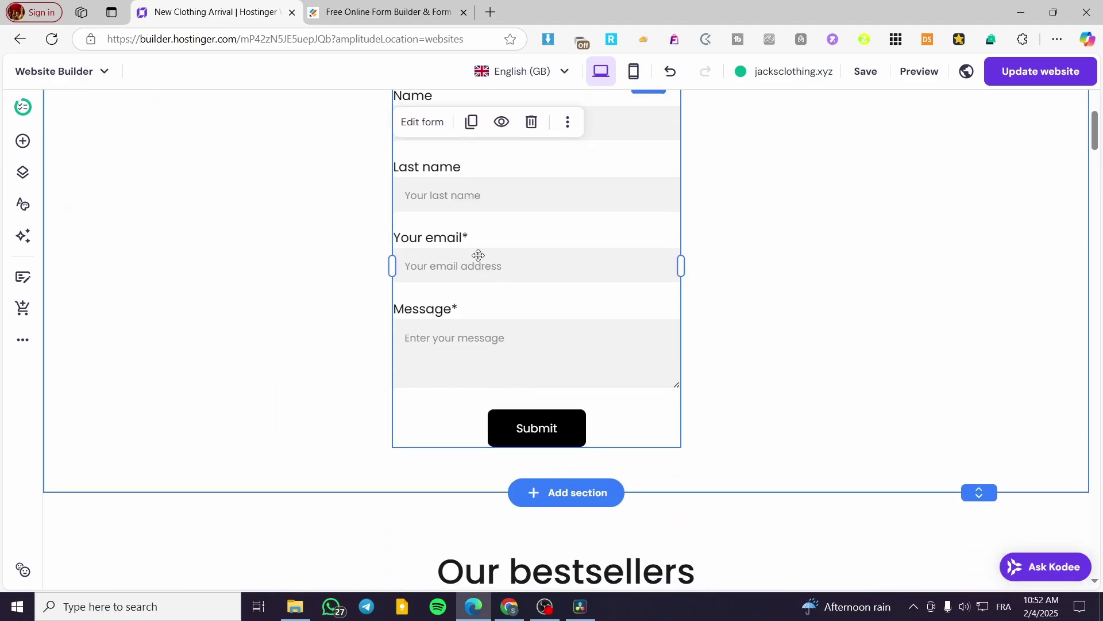
Review the contact form's general settings and its form submissions page, then close the page
click(421, 131)
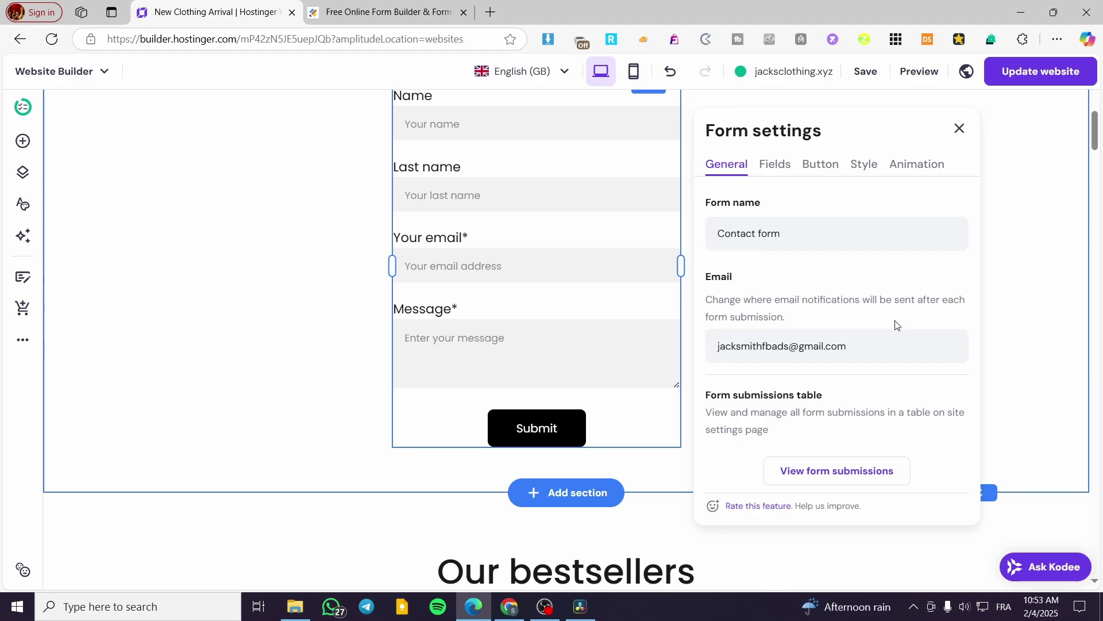
scroll(870, 334, down, 2)
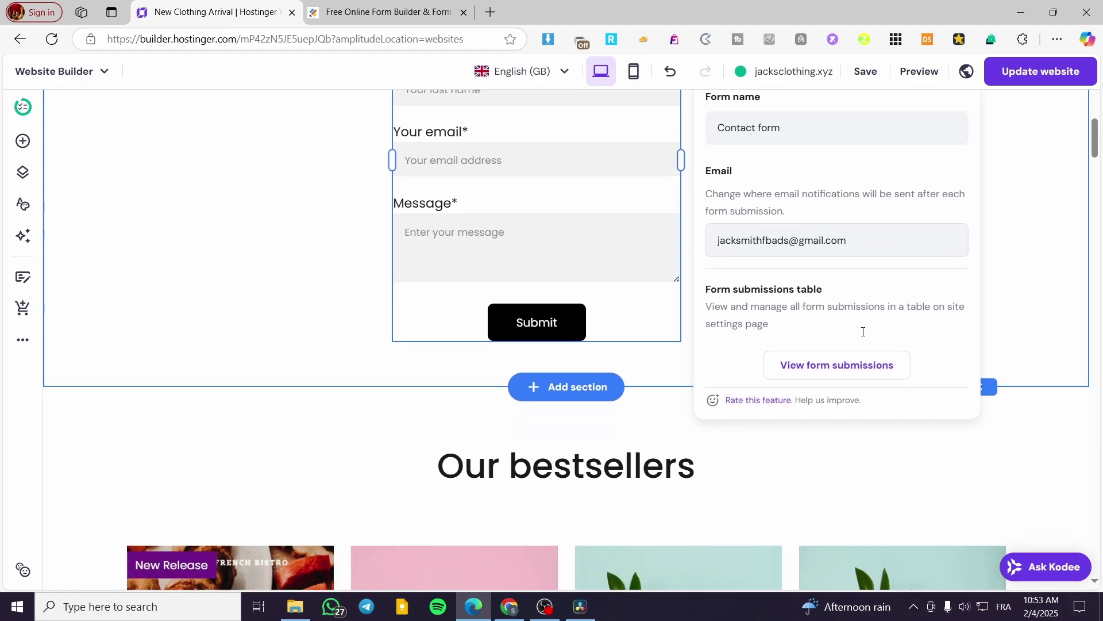
scroll(804, 367, up, 2)
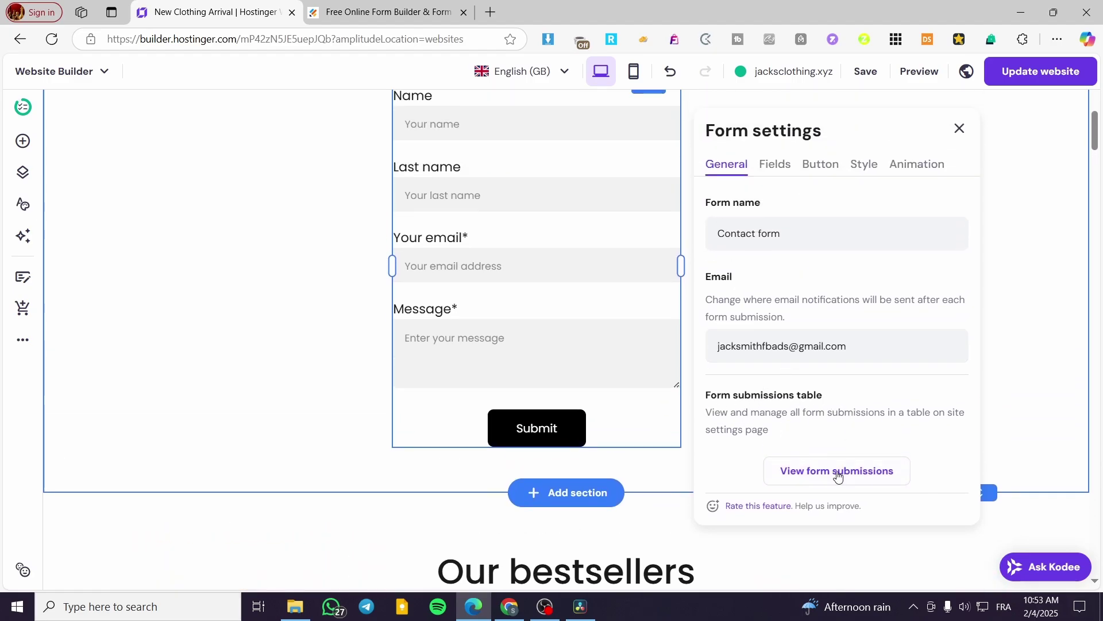
click(807, 472)
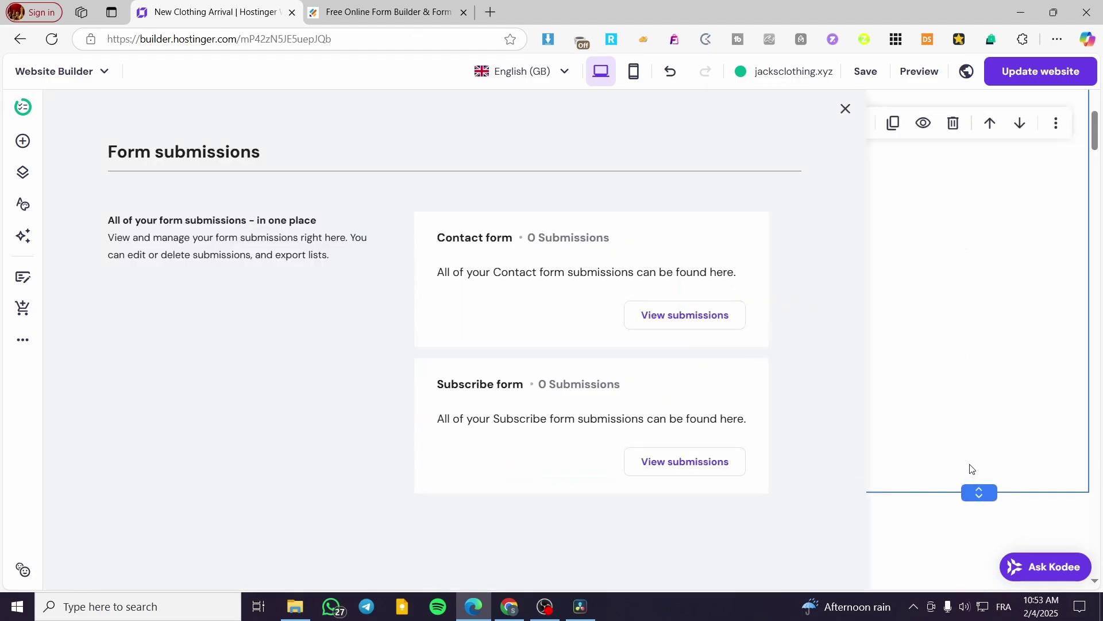
drag(441, 240, 580, 239)
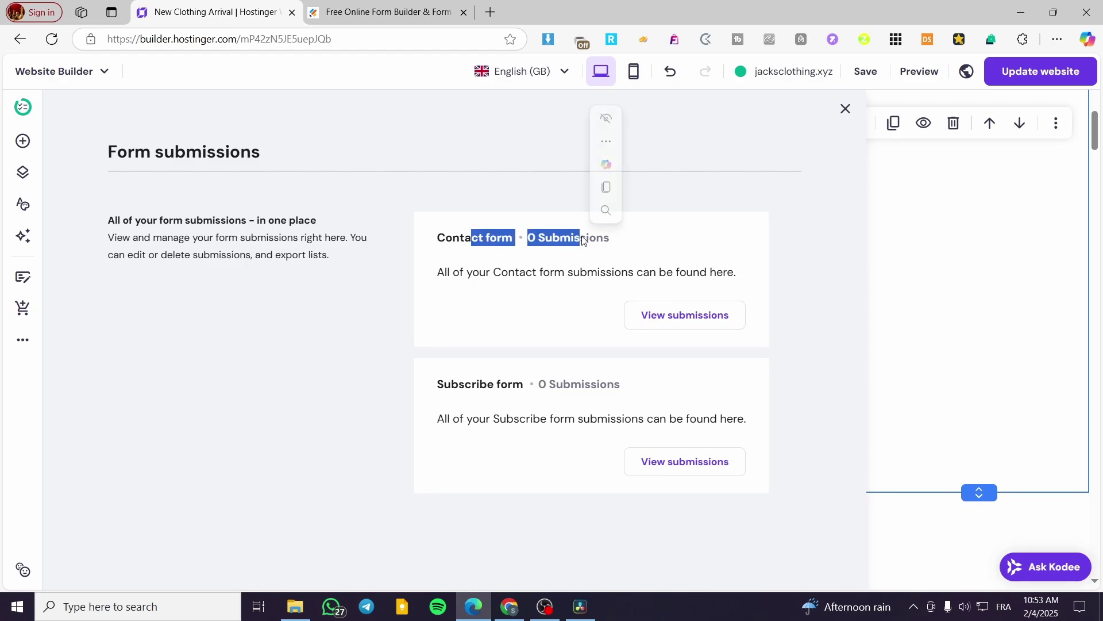
click(551, 346)
click(969, 295)
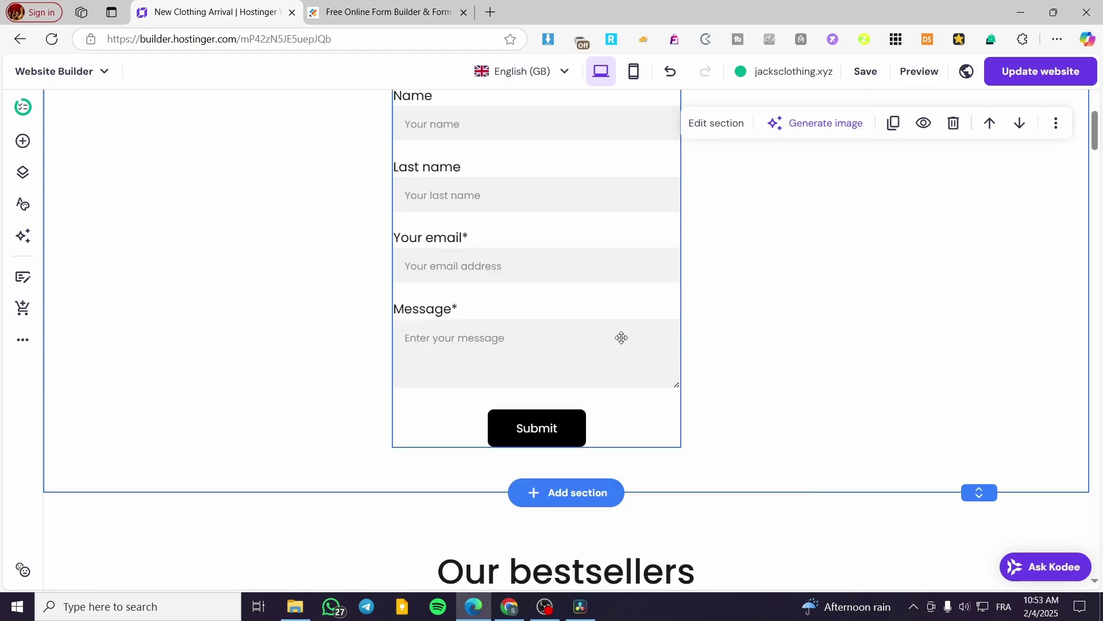
Reopen the contact form's settings and examine the options of its Message field
scroll(624, 339, up, 3)
click(628, 344)
click(445, 204)
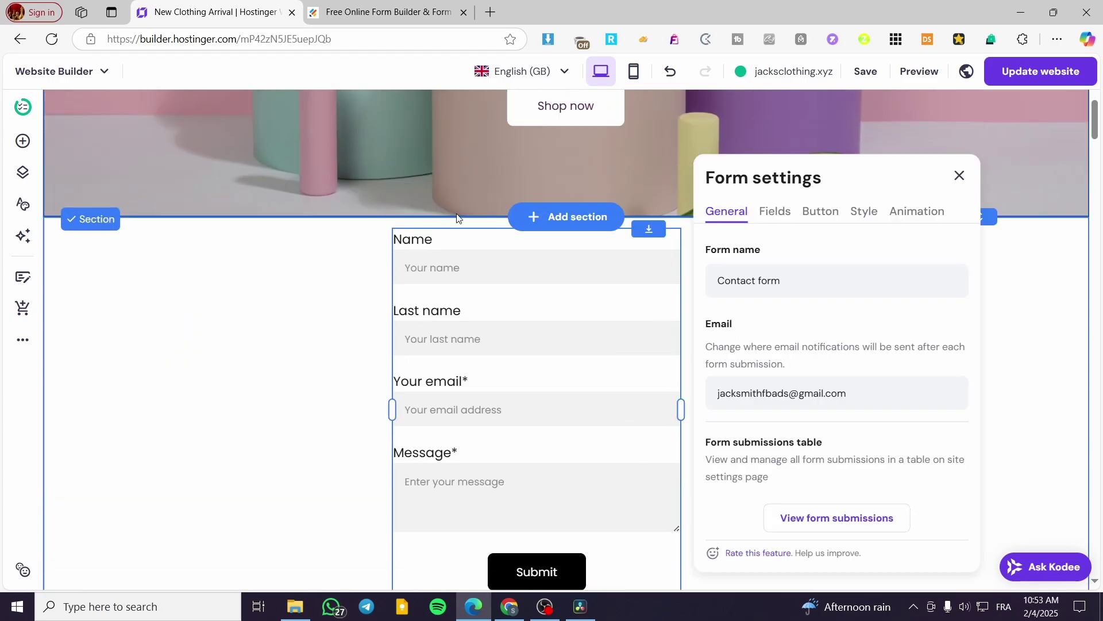
click(775, 211)
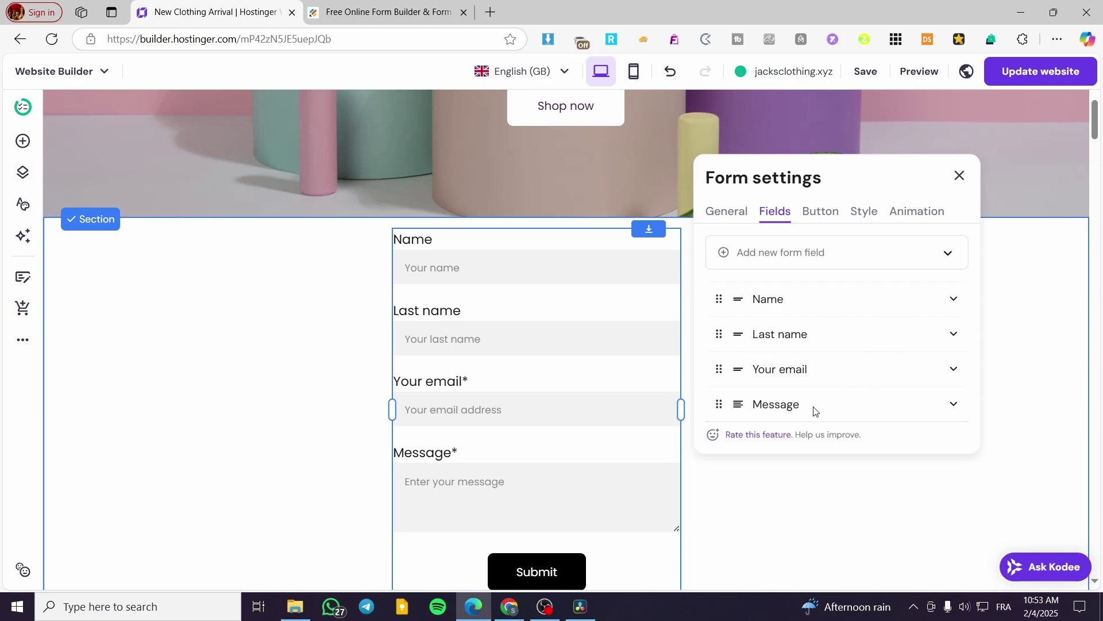
click(953, 405)
scroll(926, 391, down, 3)
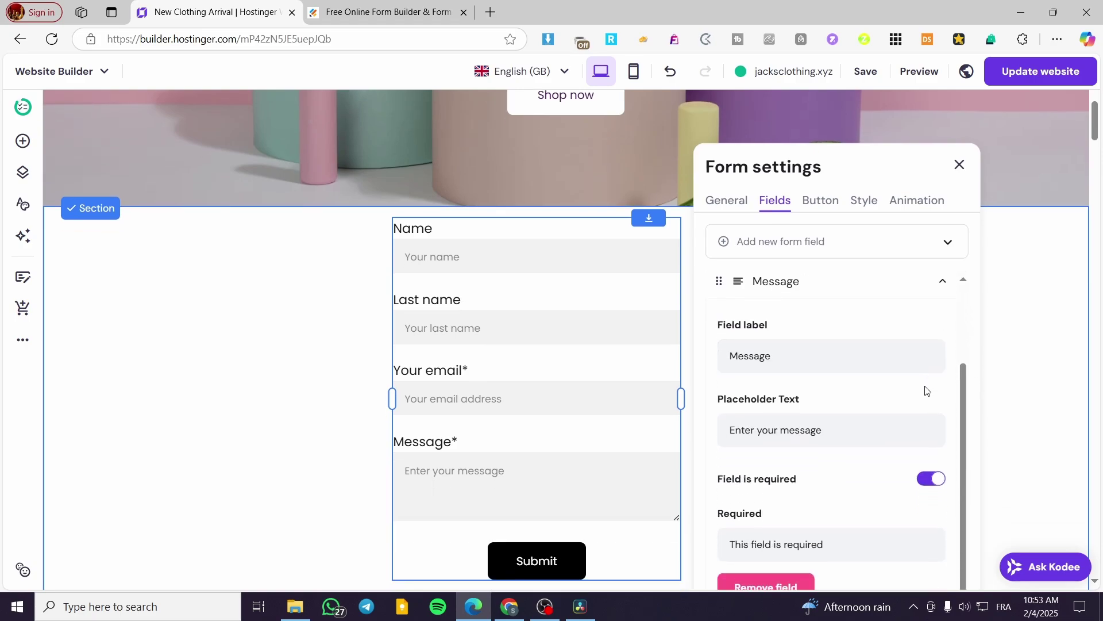
scroll(926, 391, down, 1)
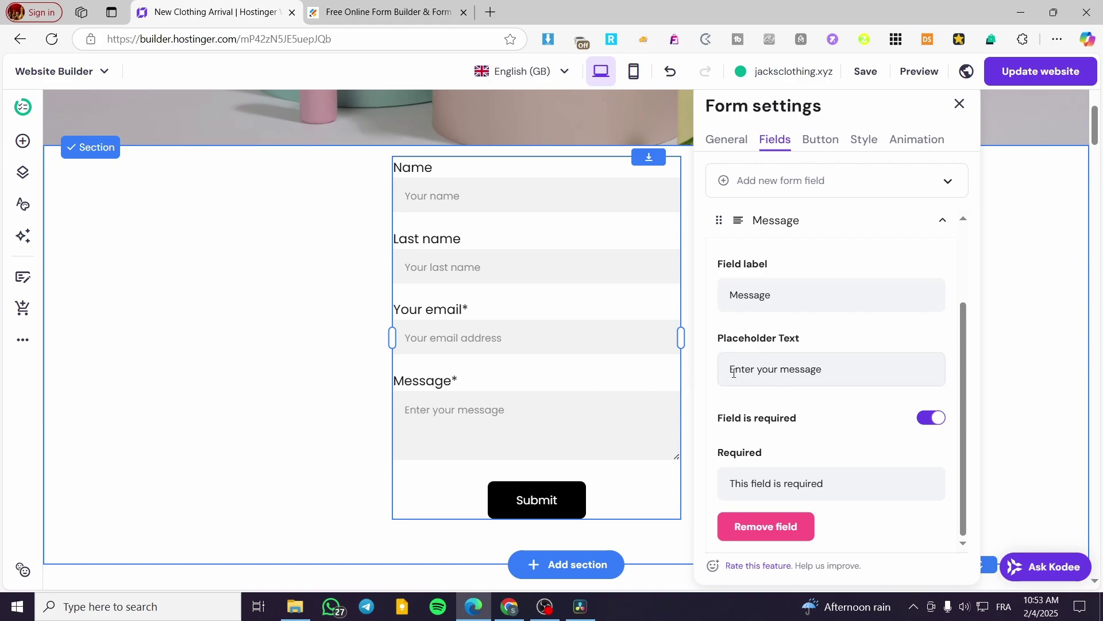
Try adding "note" to the Message field's placeholder text and remove it again
click(833, 371)
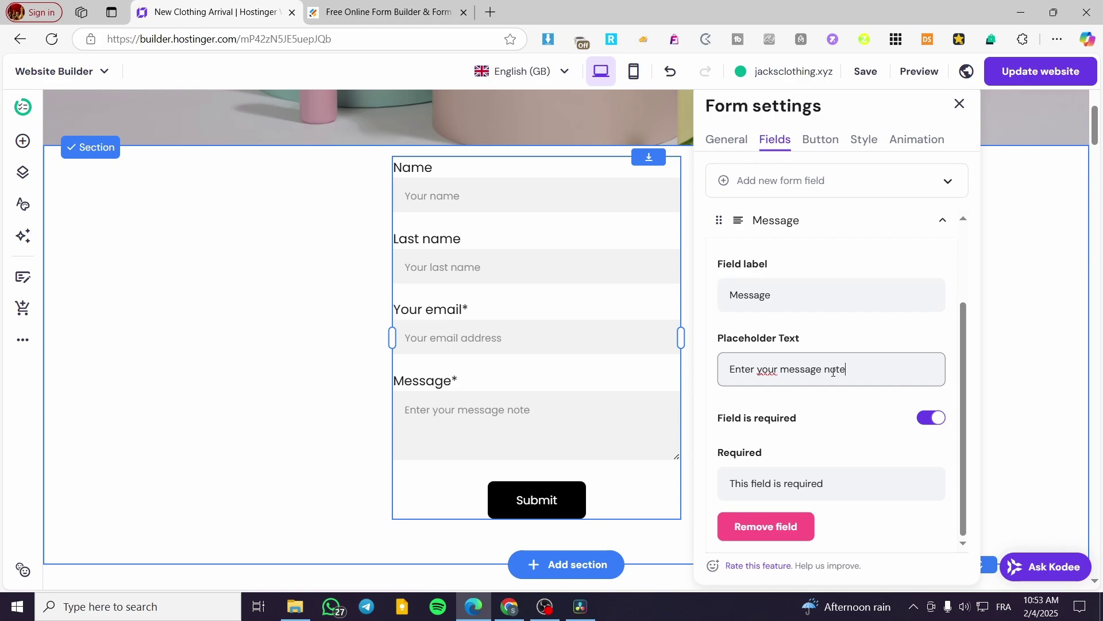
drag(881, 377, 826, 369)
key(BackSpace)
key(BackSpace)
Collapse the Message field's options and review the field types that can be added to the form
scroll(756, 387, up, 1)
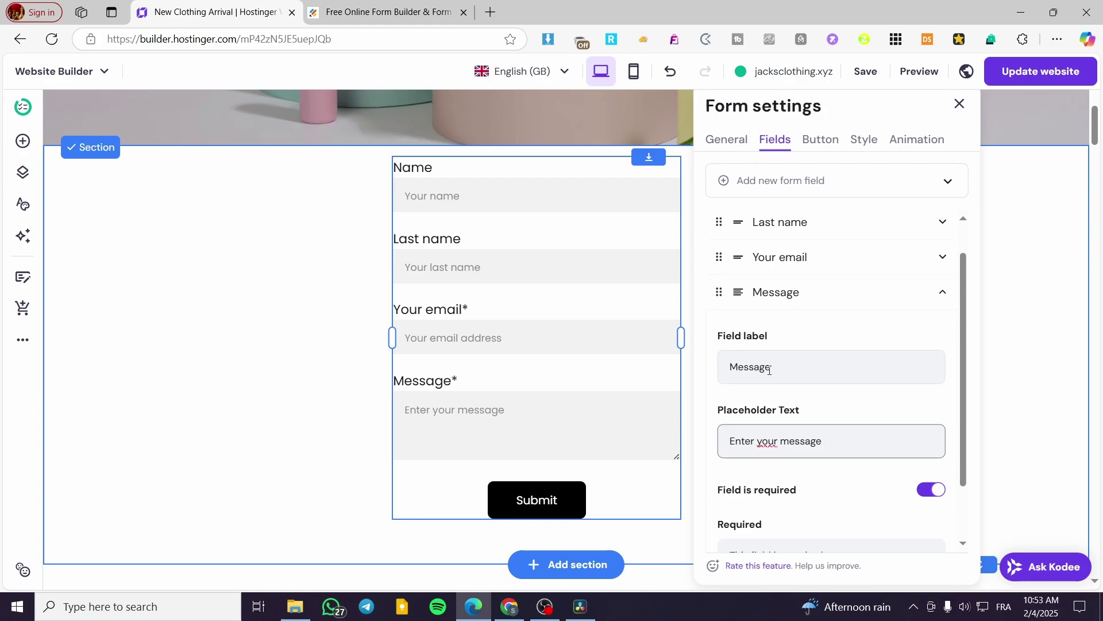
scroll(762, 371, up, 1)
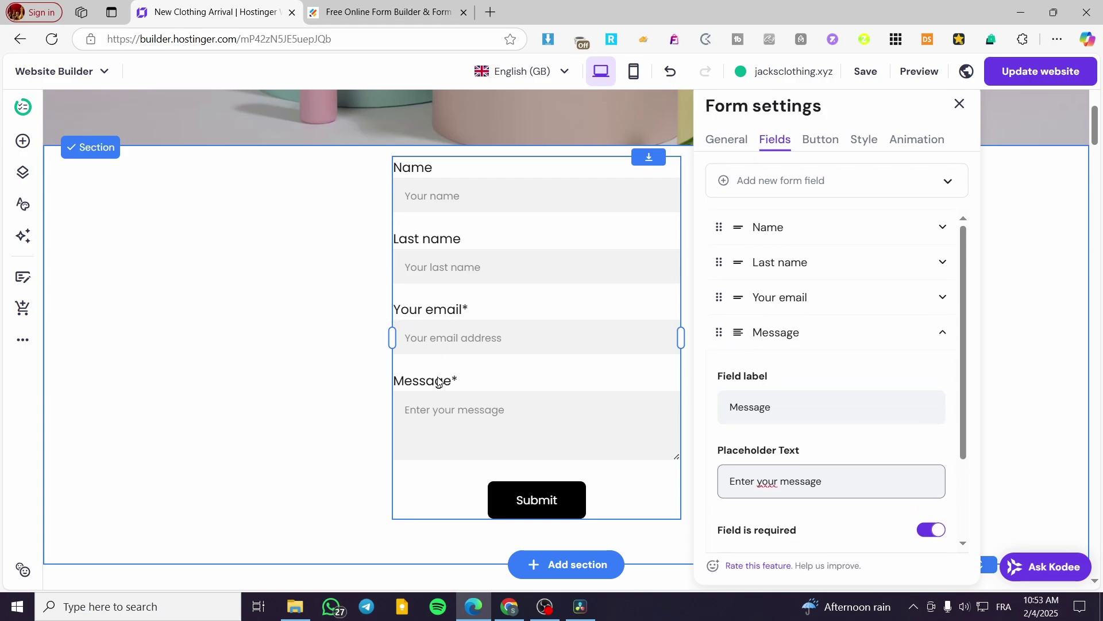
click(942, 333)
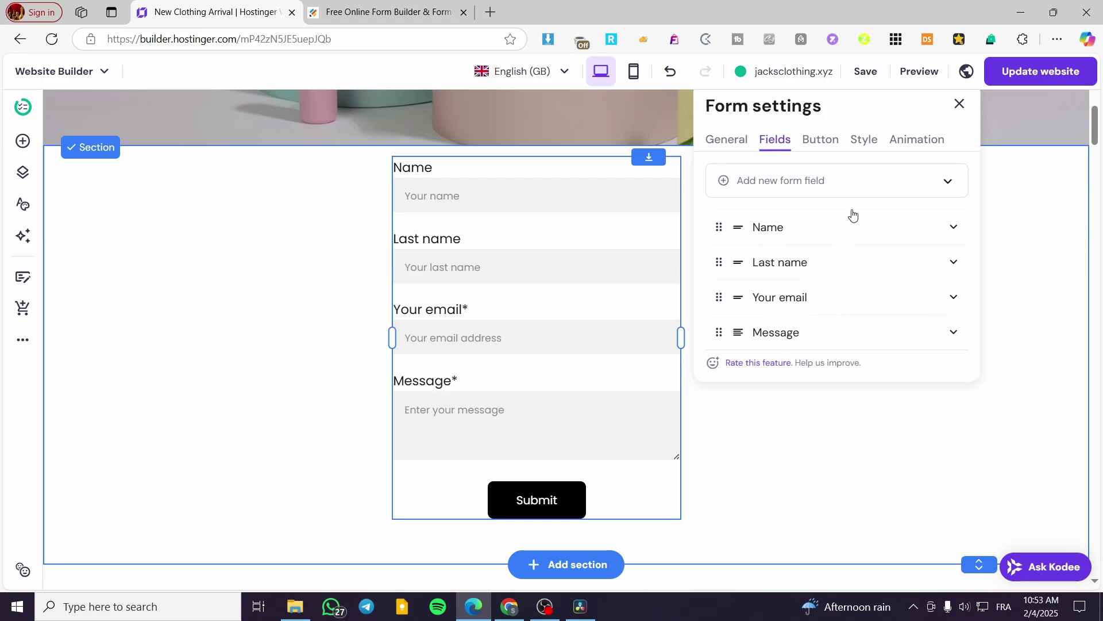
click(735, 180)
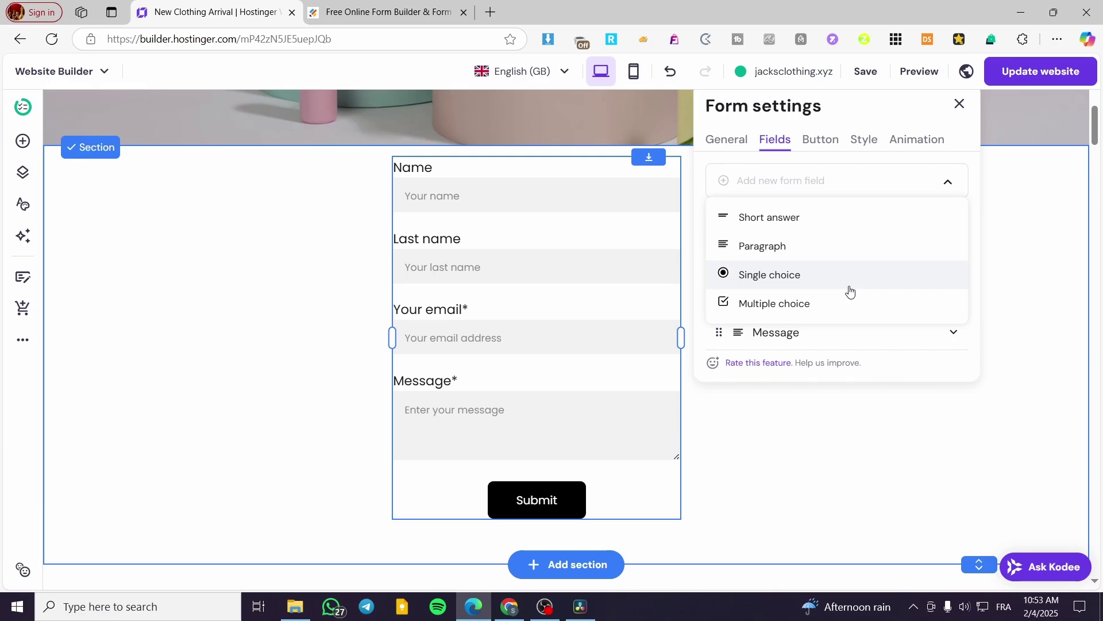
click(939, 372)
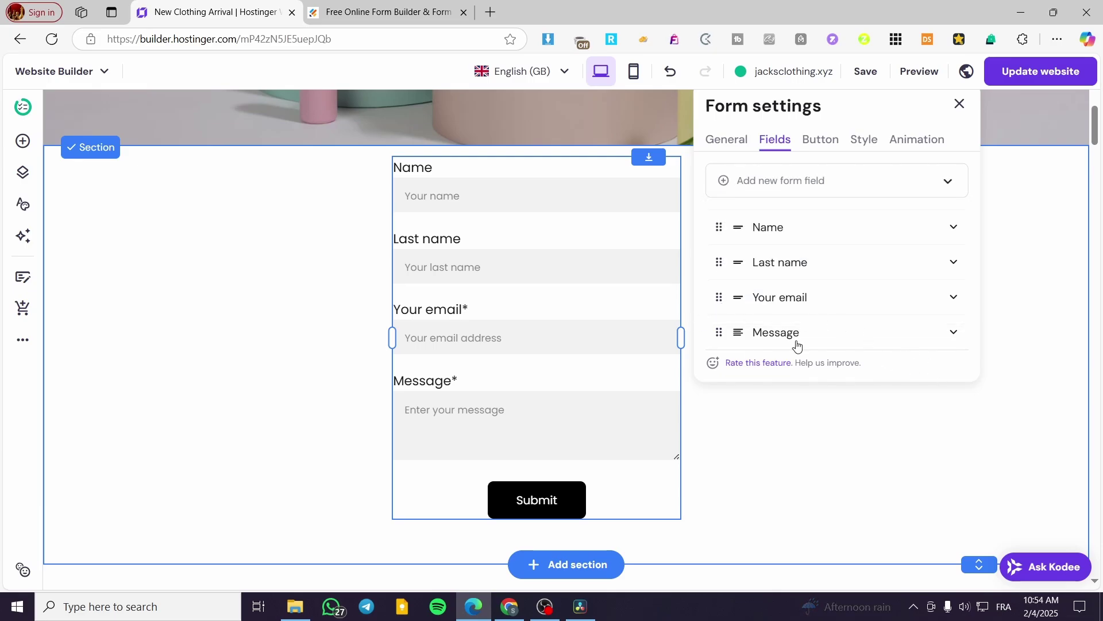
Set the contact form's button text to "Subscribe"
click(822, 140)
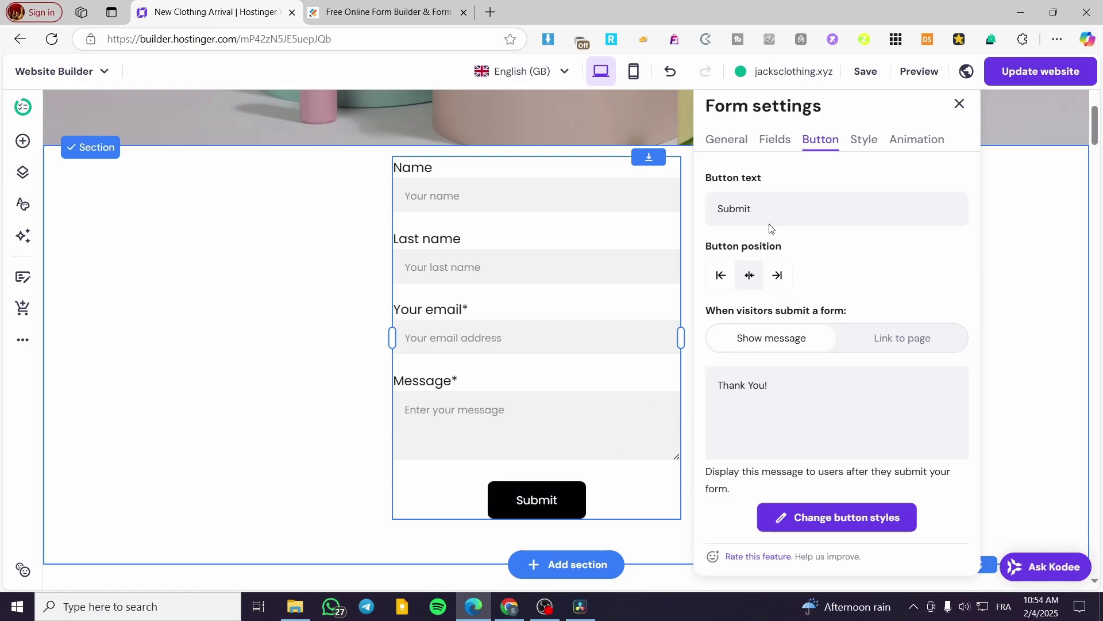
drag(754, 208, 725, 208)
key(ctrl+s)
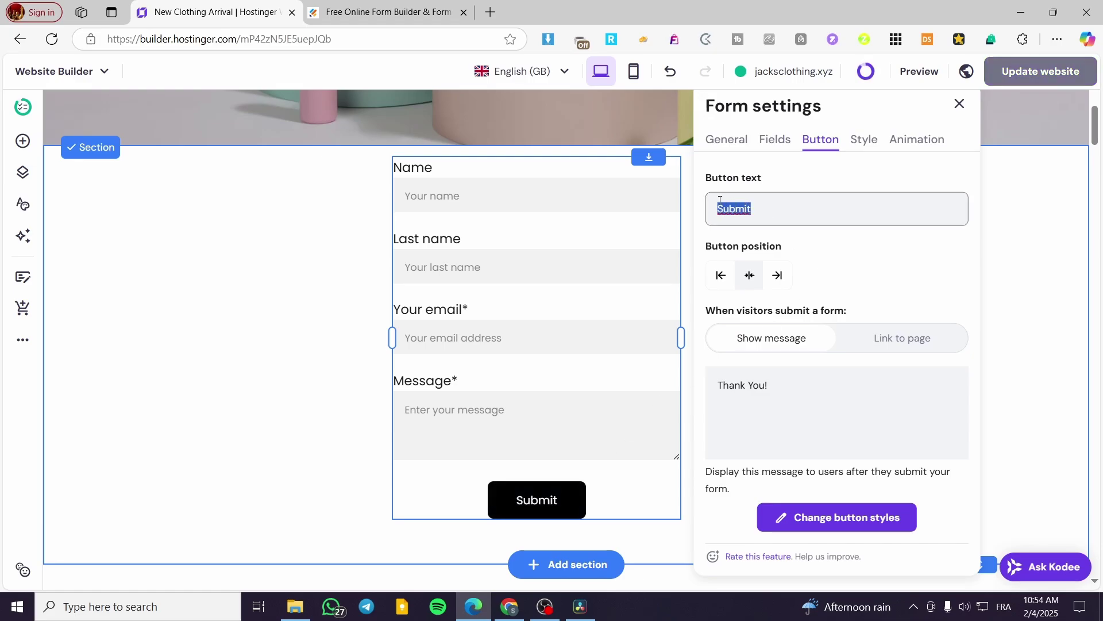
text(S)
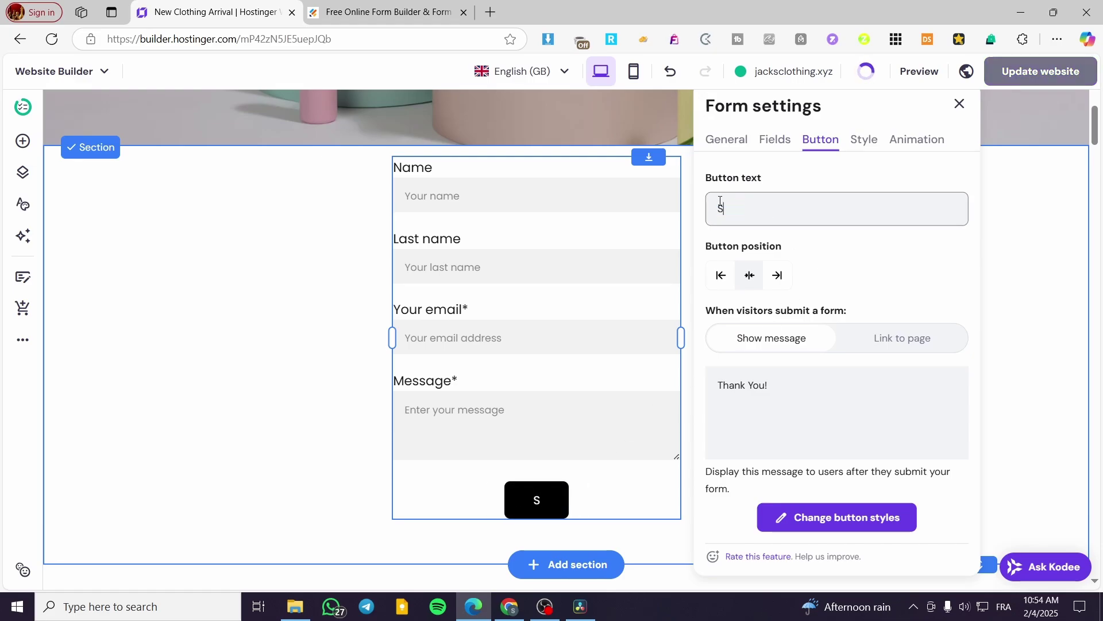
text(ubscribe)
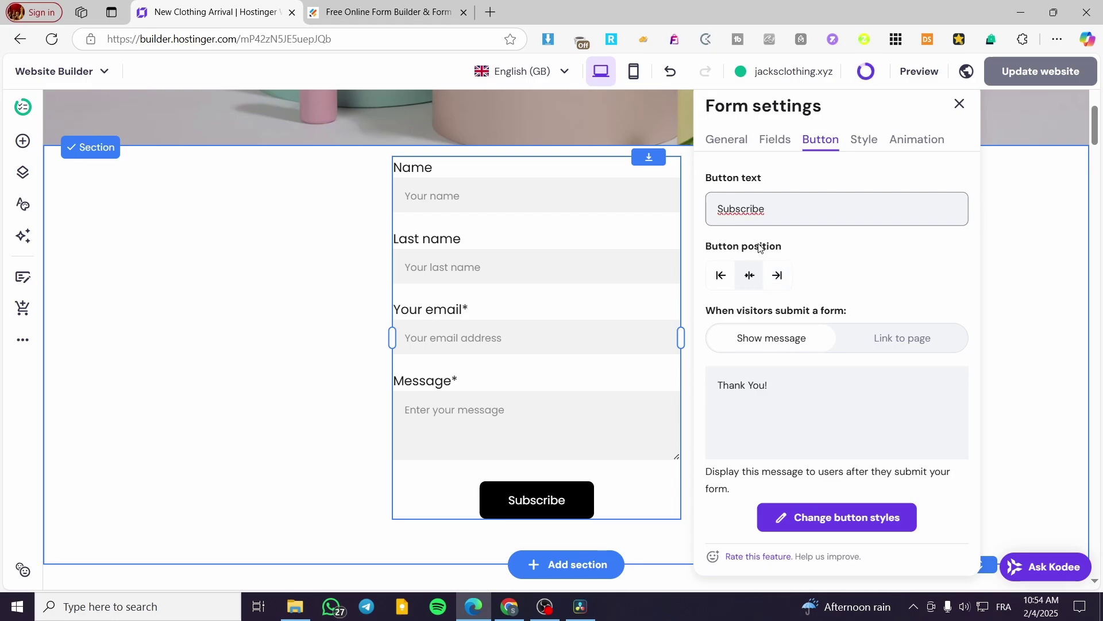
Replace the contact form's button text with "Contact"
key(BackSpace)
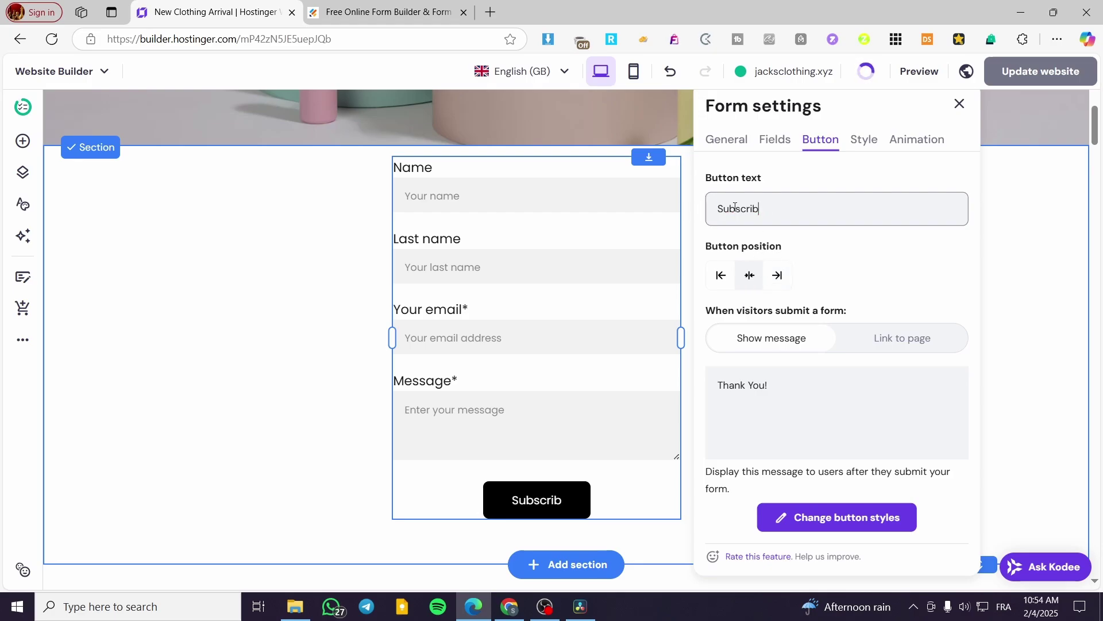
key(BackSpace)
key(BackSpace)
key(BackSpace)
key(BackSpace)
key(BackSpace)
key(BackSpace)
key(BackSpace)
key(BackSpace)
text(C)
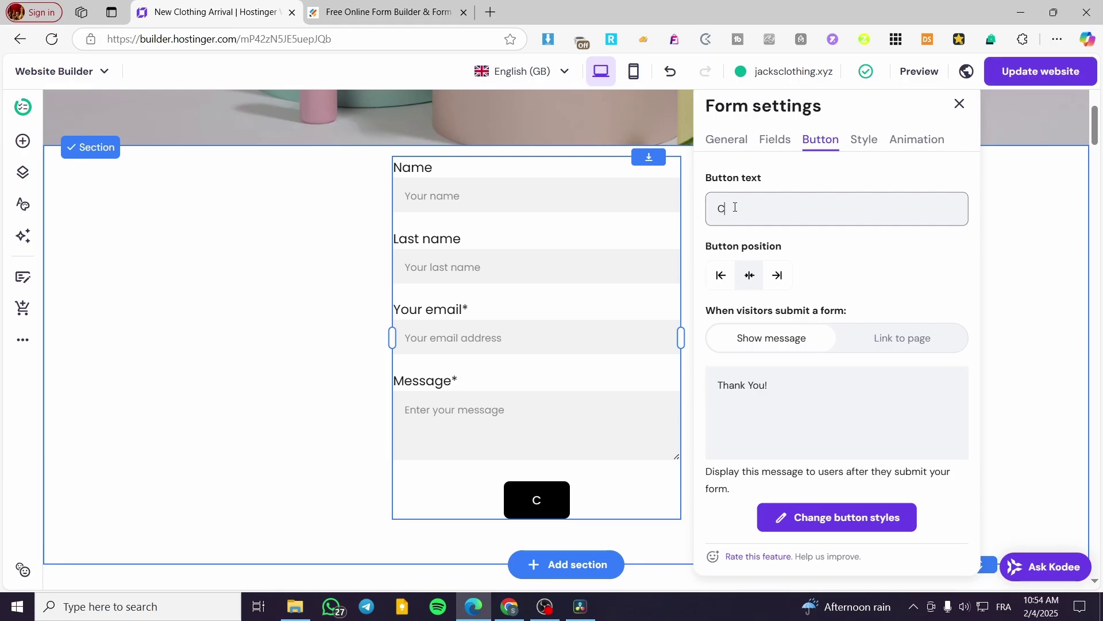
text(ontact)
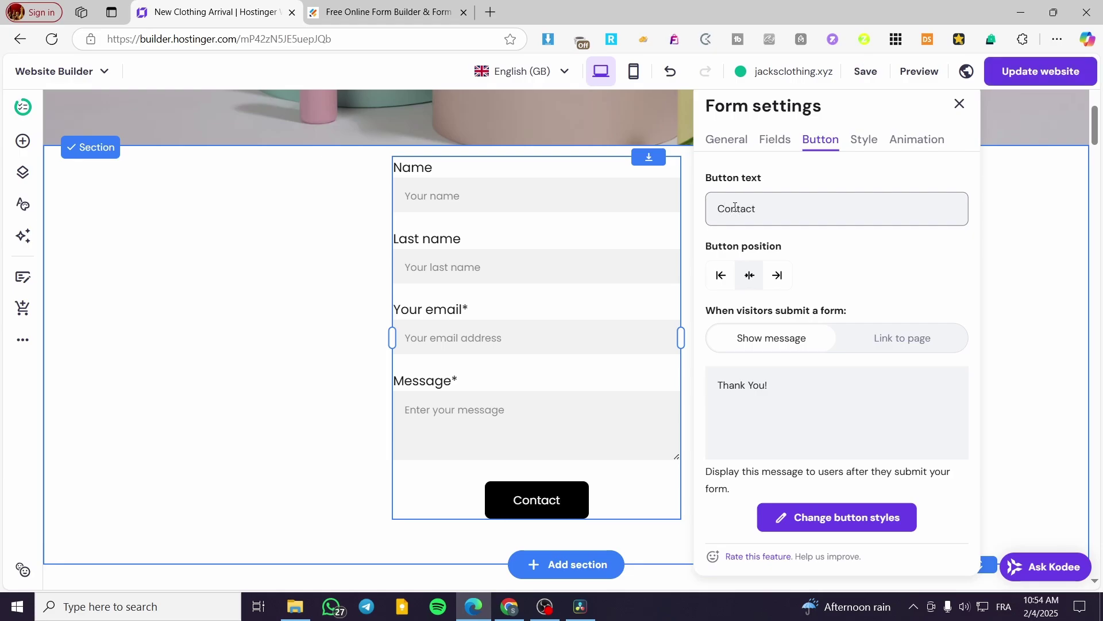
Try left alignment for the button and linking to a page on submission, and restore the centre position and Show message
click(722, 277)
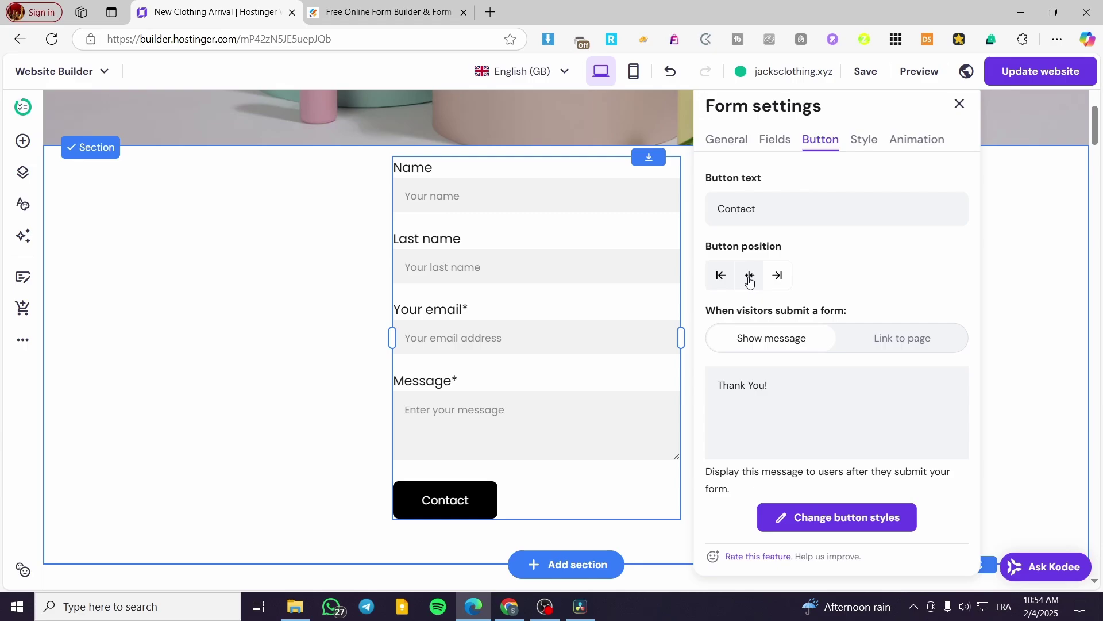
click(749, 279)
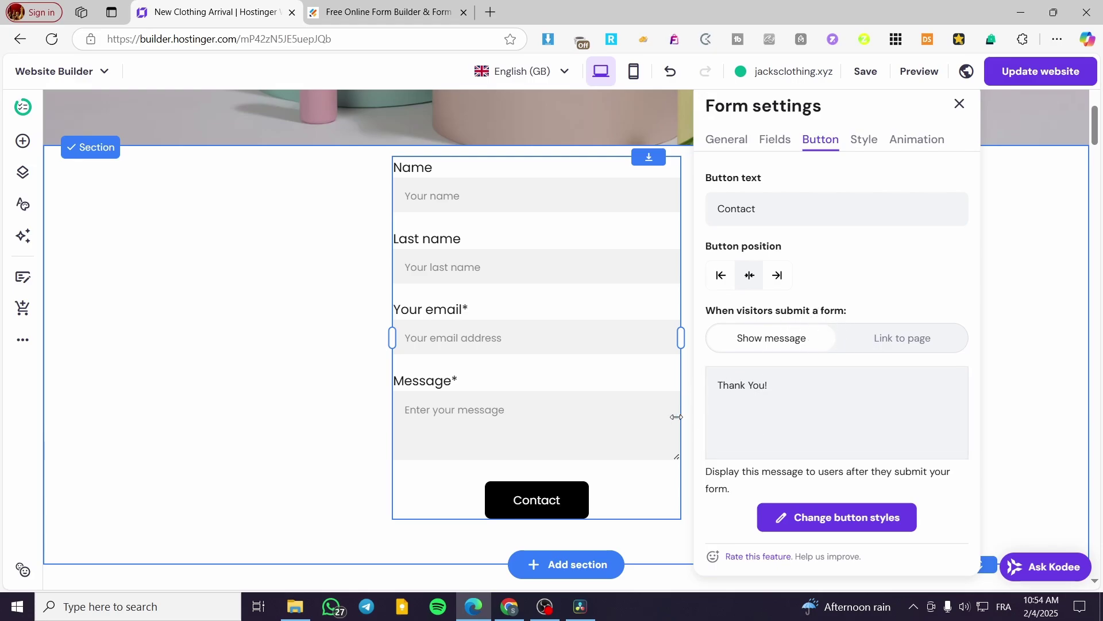
click(781, 387)
click(885, 351)
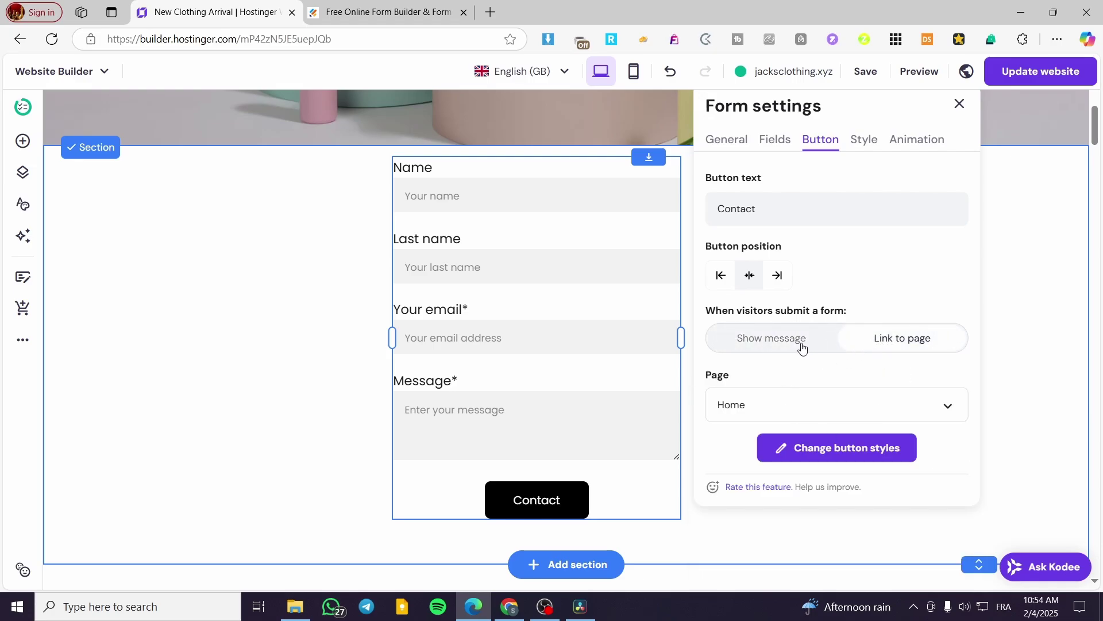
click(960, 405)
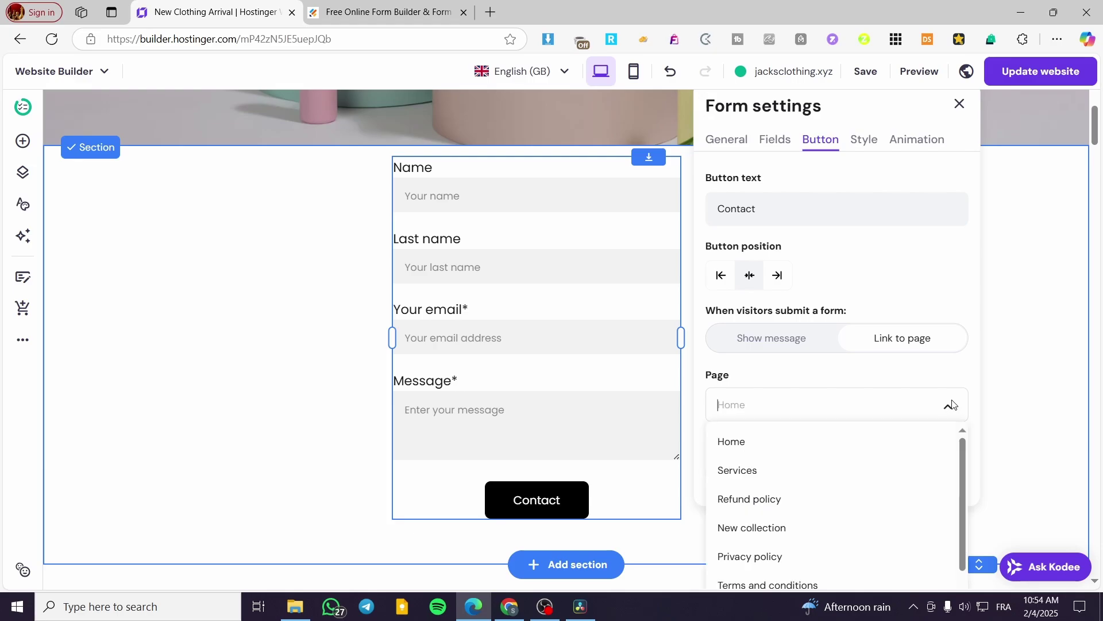
click(953, 404)
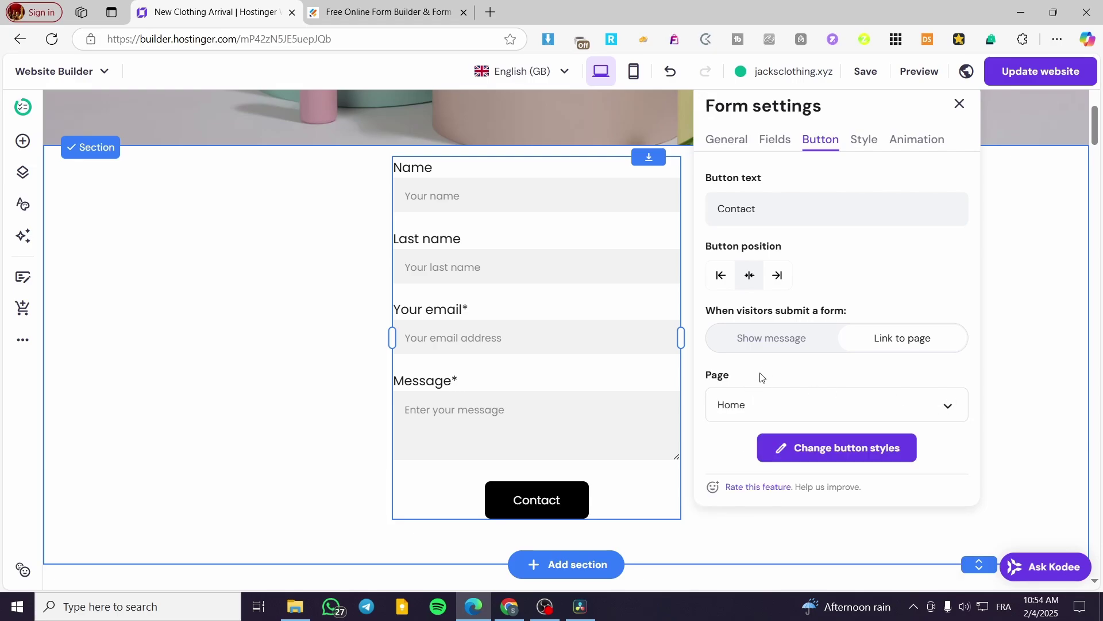
click(791, 335)
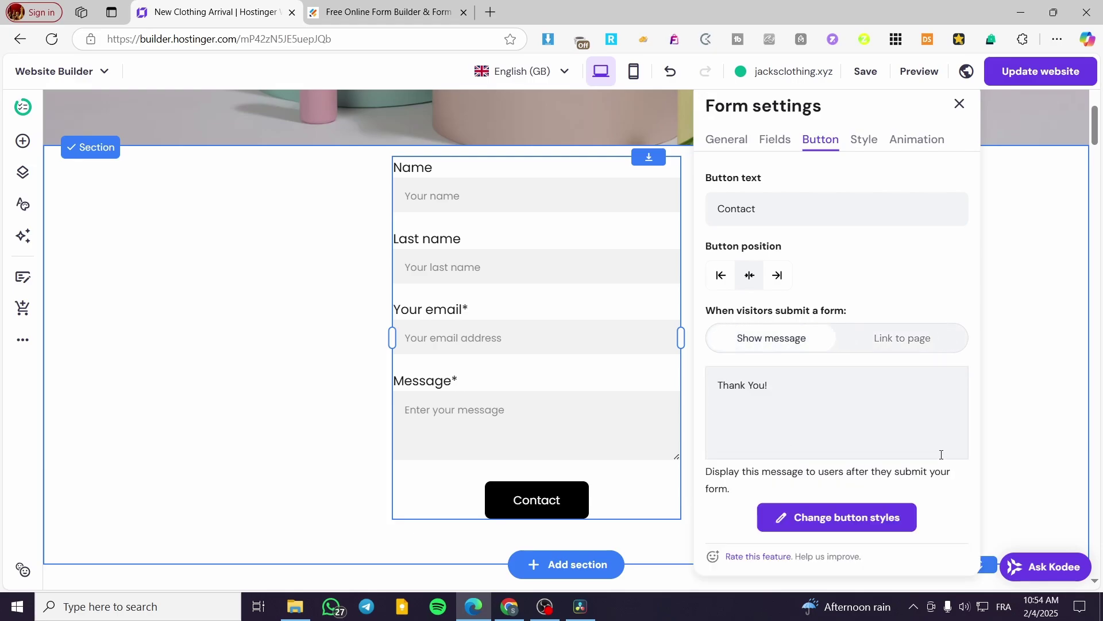
Open the submit button's style settings and set its text size to 17
scroll(845, 454, down, 1)
click(847, 455)
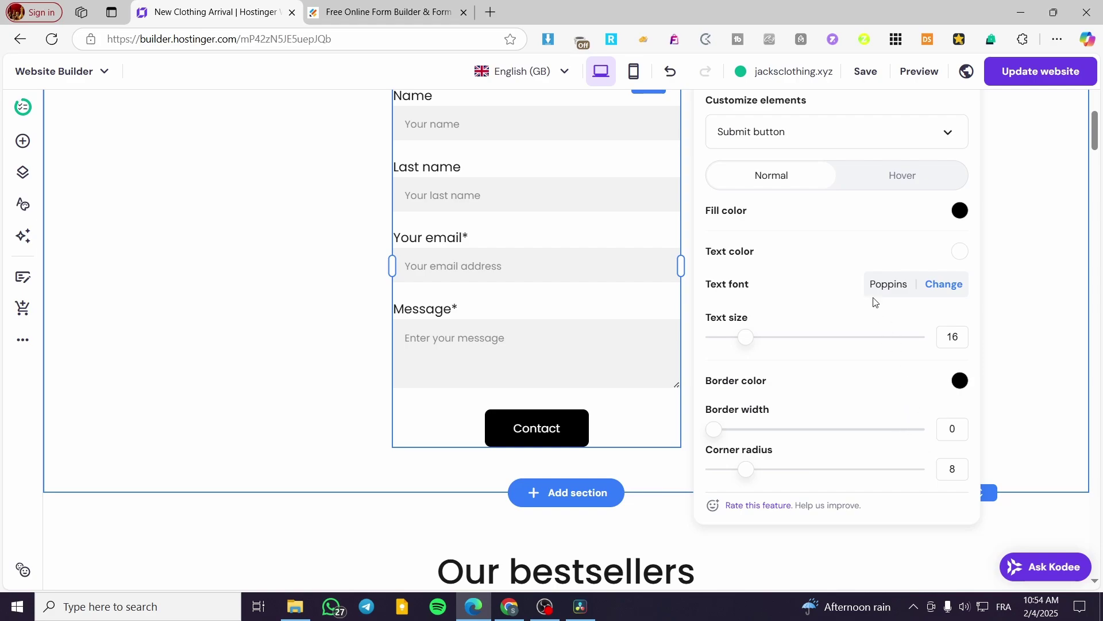
scroll(832, 264, up, 1)
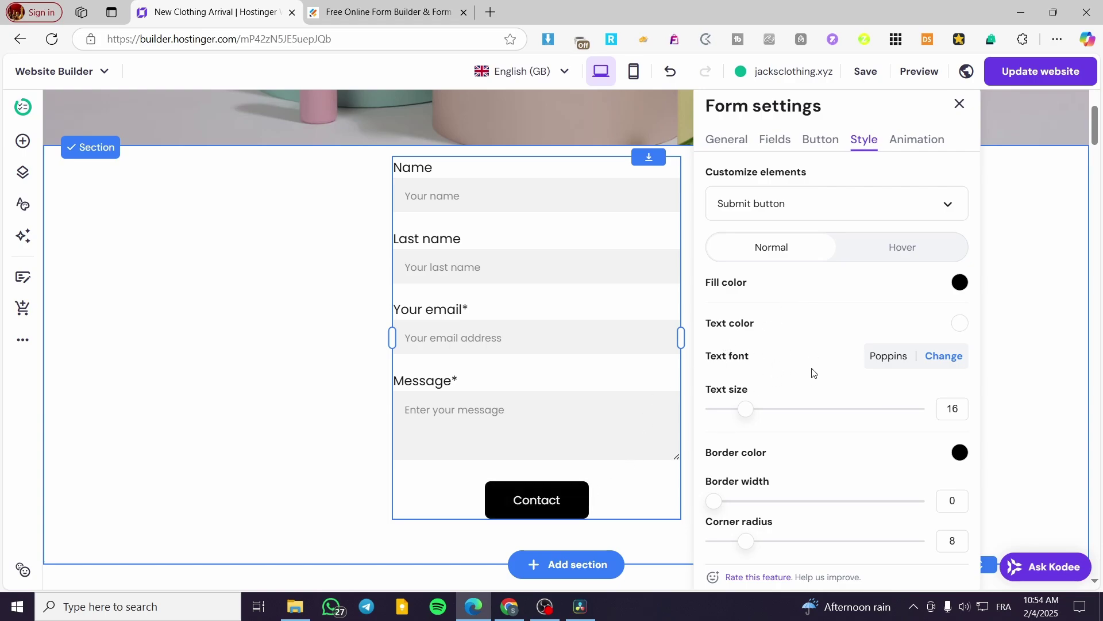
click(752, 409)
scroll(780, 405, down, 2)
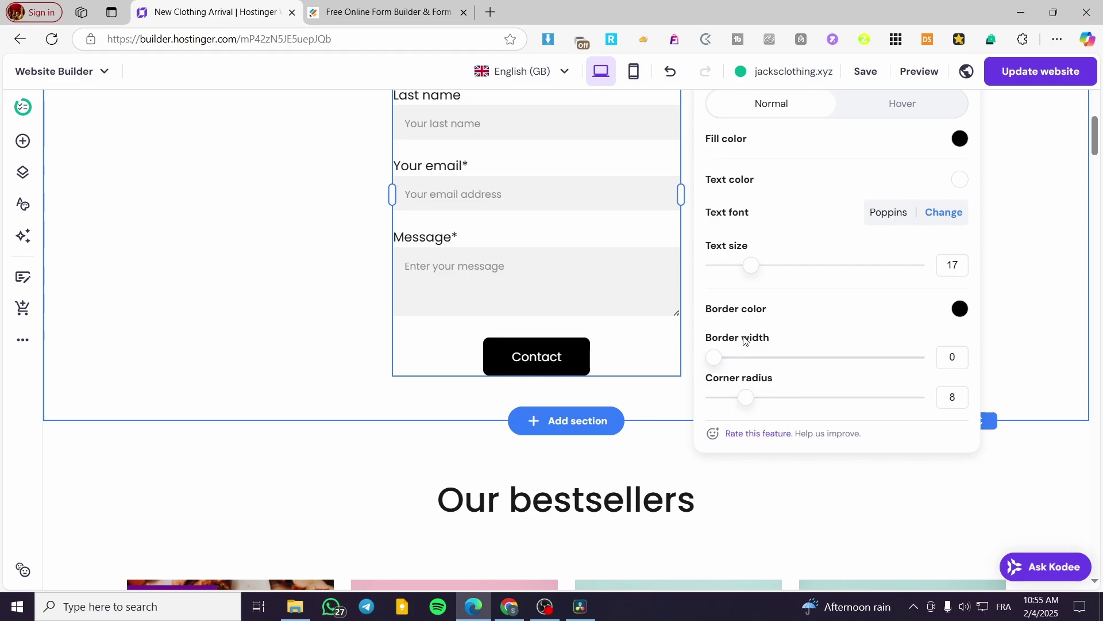
scroll(791, 364, up, 2)
Try the form's Slide and Scale animations, set it to No animation and close the form settings
click(900, 144)
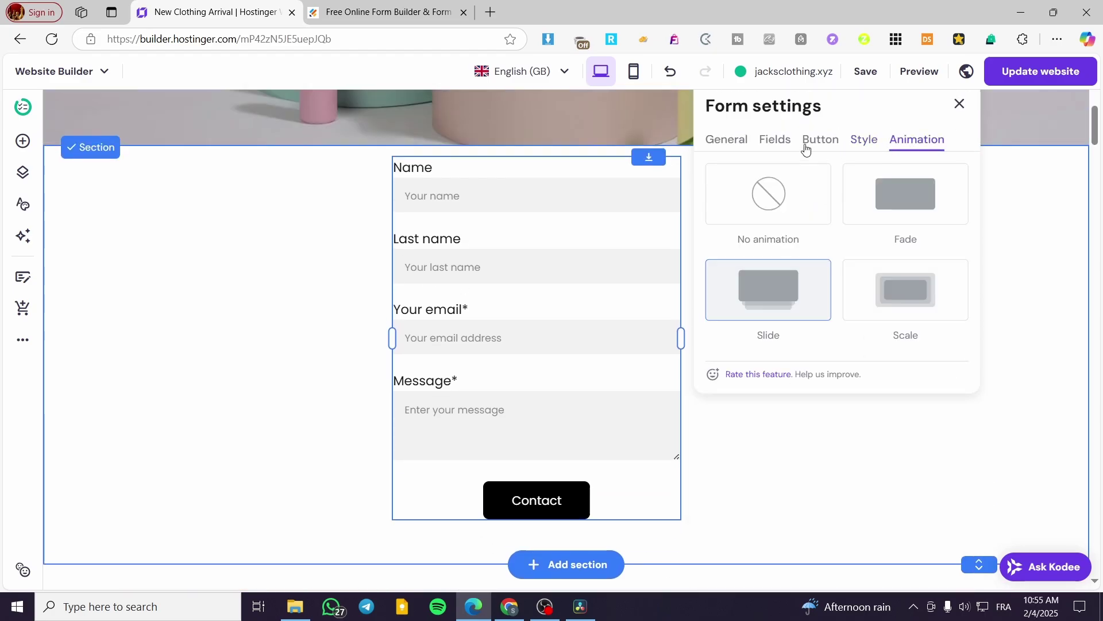
click(807, 143)
click(914, 141)
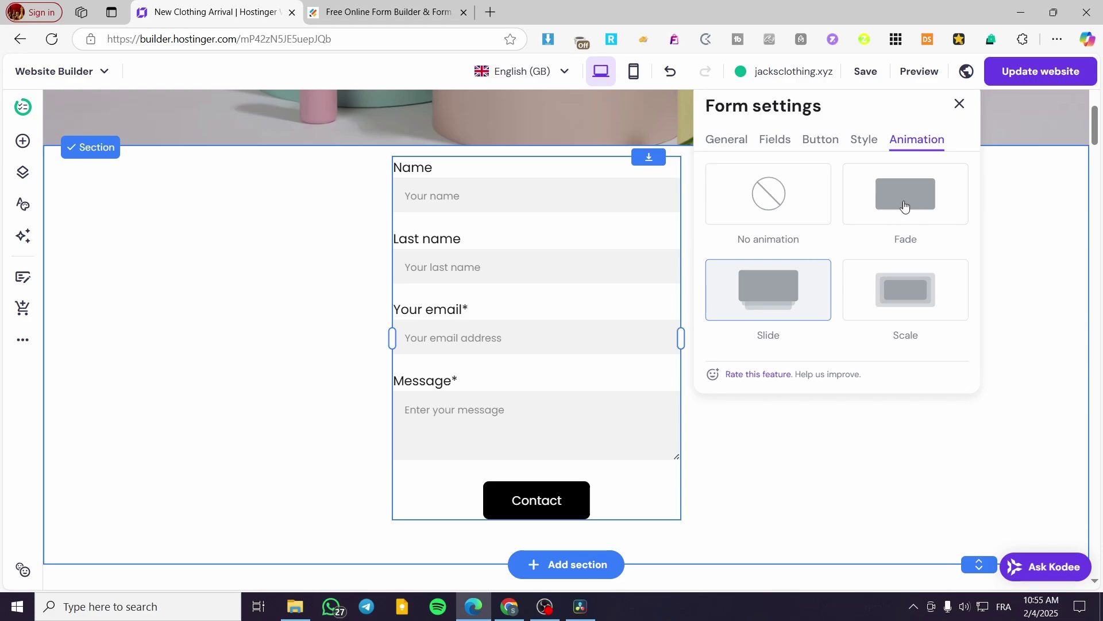
click(764, 322)
click(890, 322)
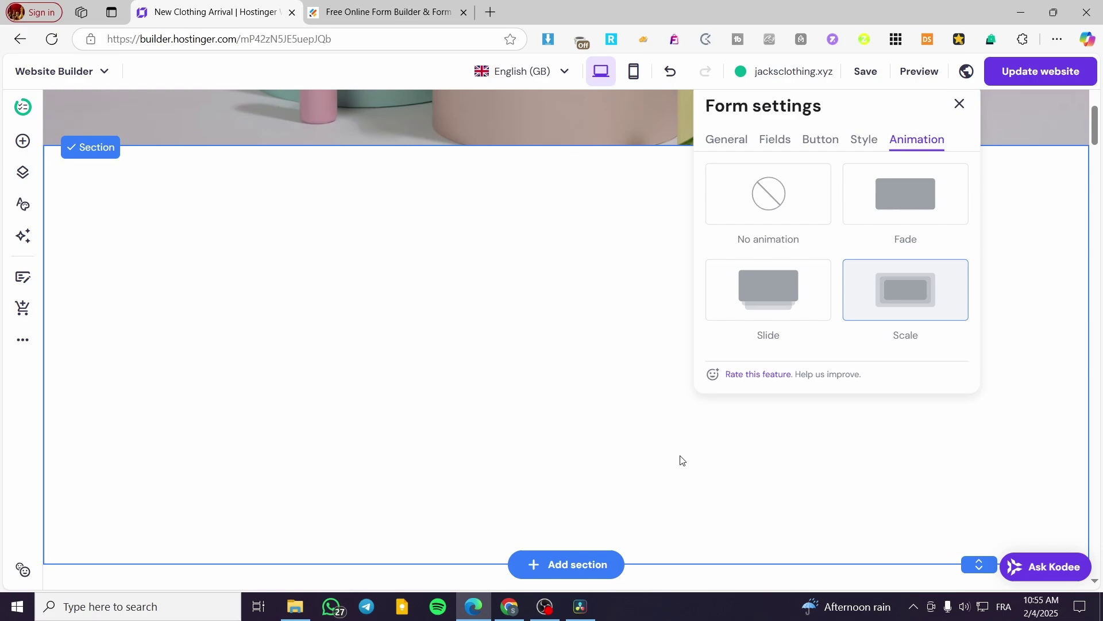
click(890, 247)
click(779, 198)
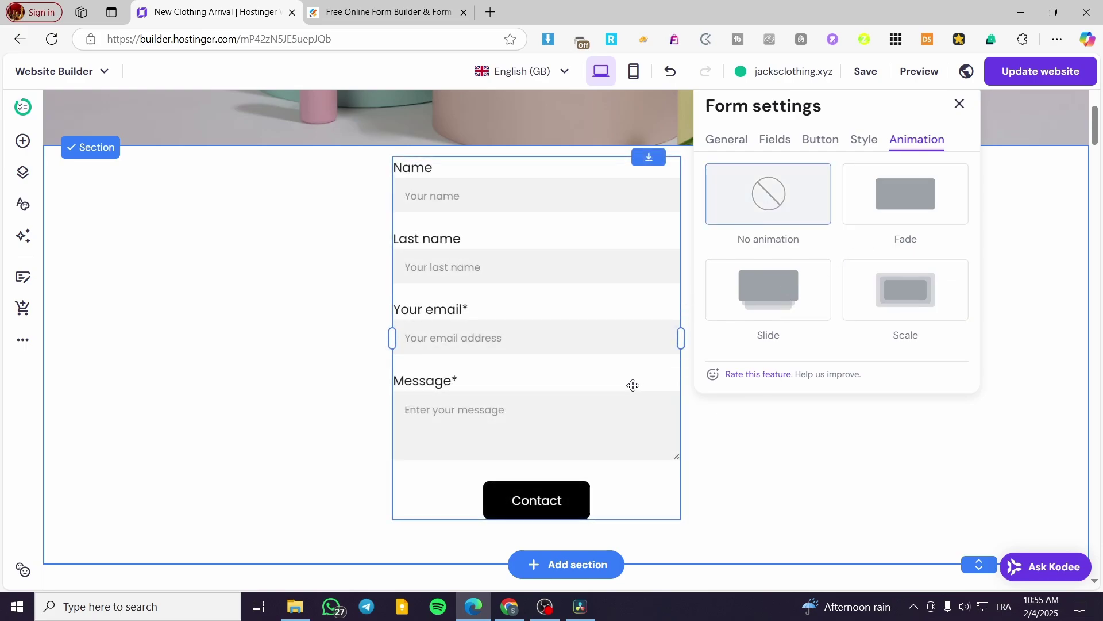
click(959, 104)
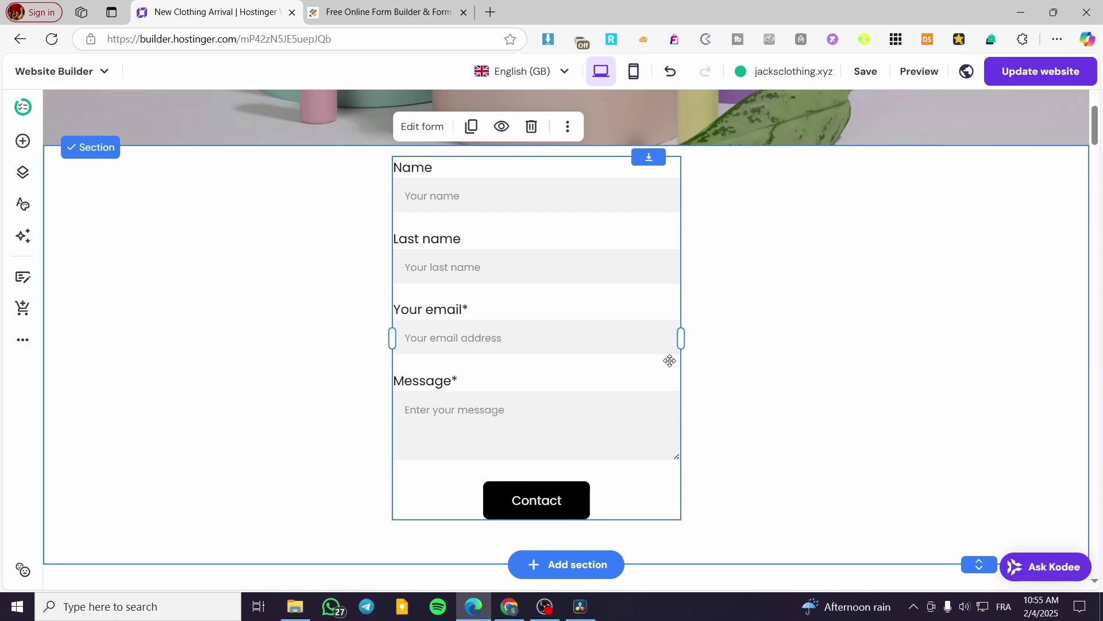
Delete the contact form and the blank section that contained it
key(Delete)
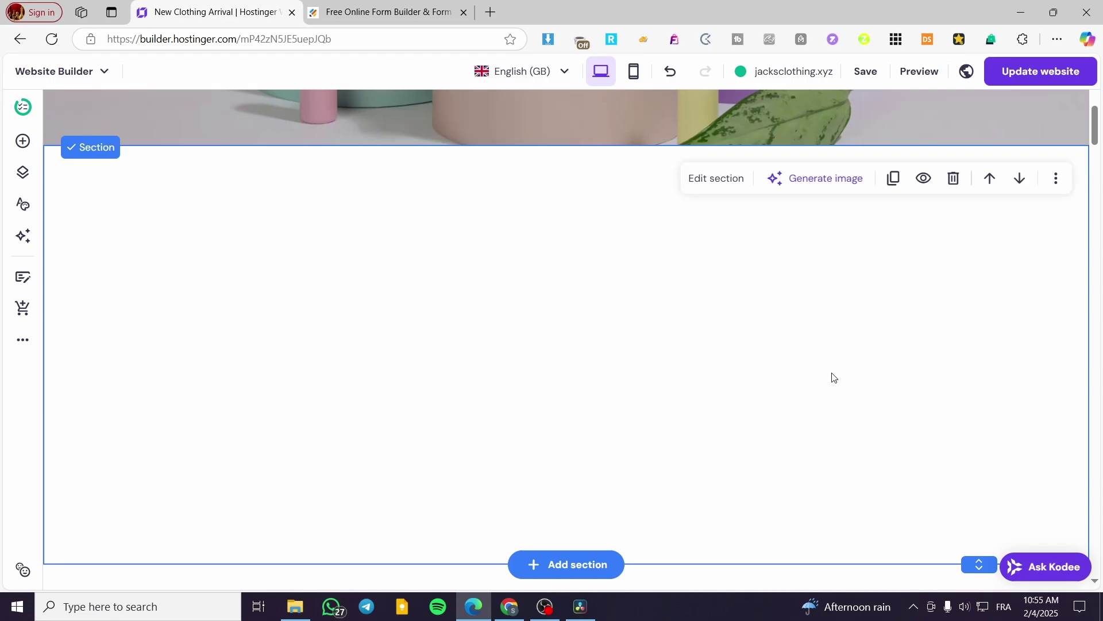
click(954, 180)
scroll(342, 446, up, 2)
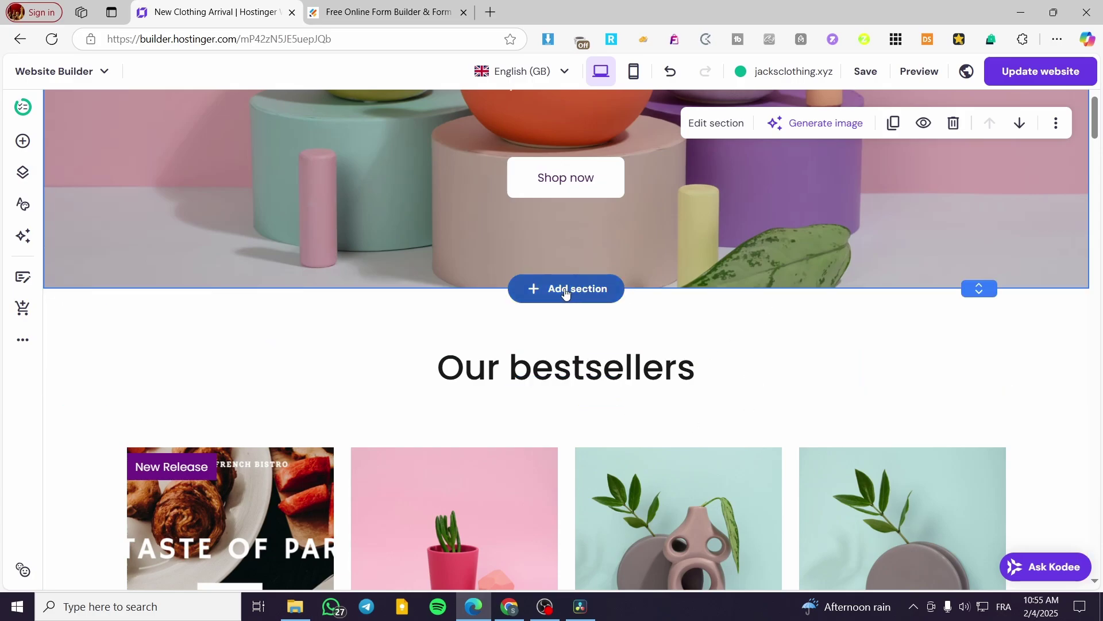
Open the new-section library below the hero image and compare the Contact form and Subscribe form layouts
click(566, 290)
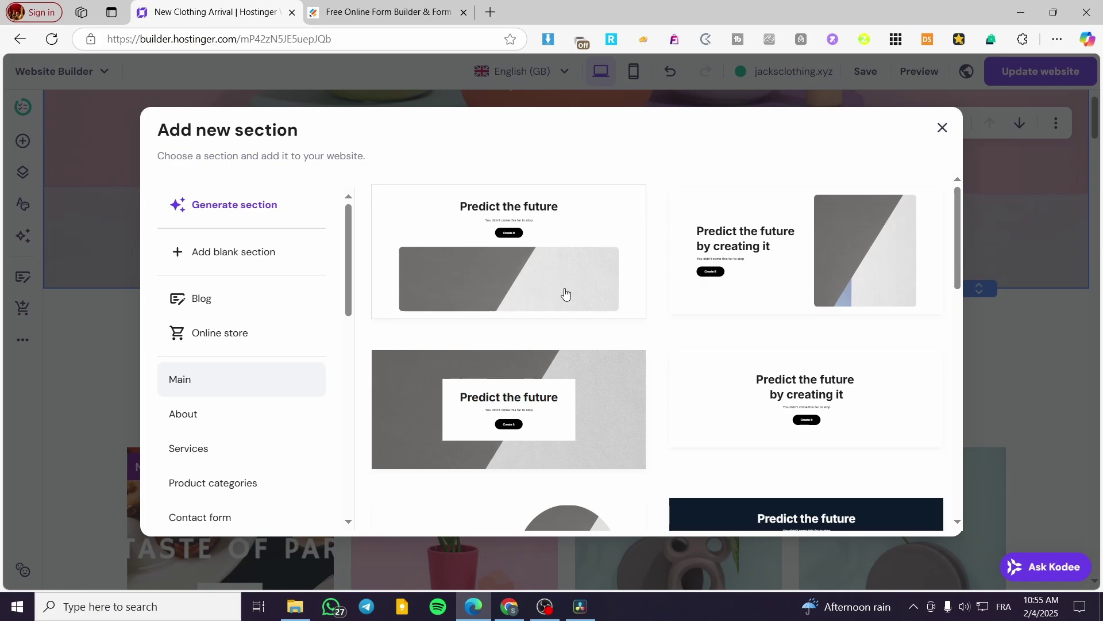
scroll(284, 273, down, 4)
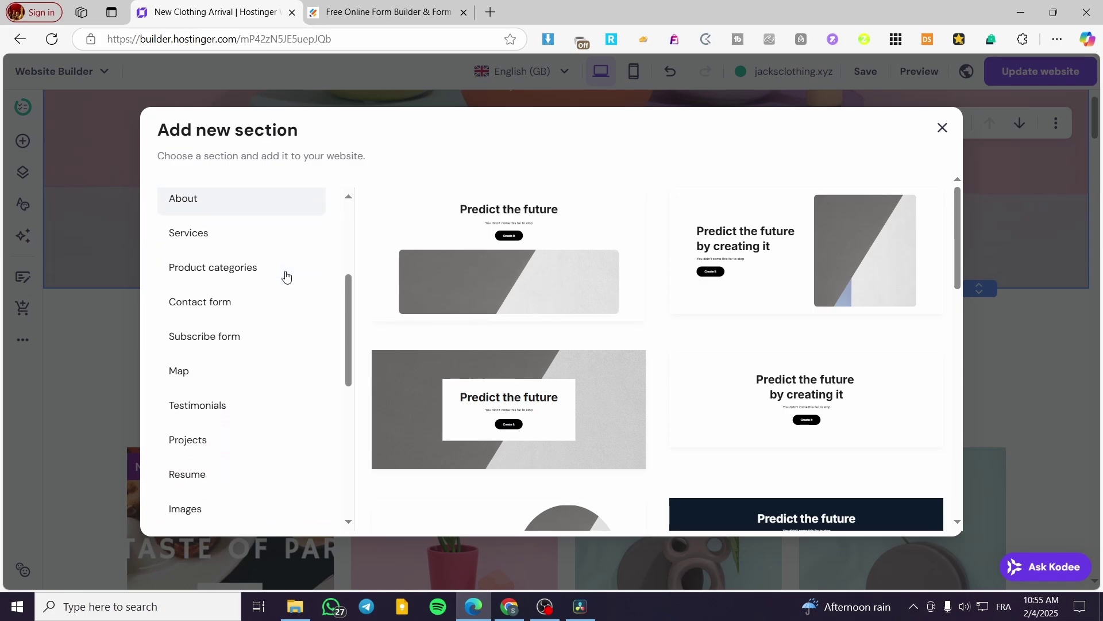
click(206, 309)
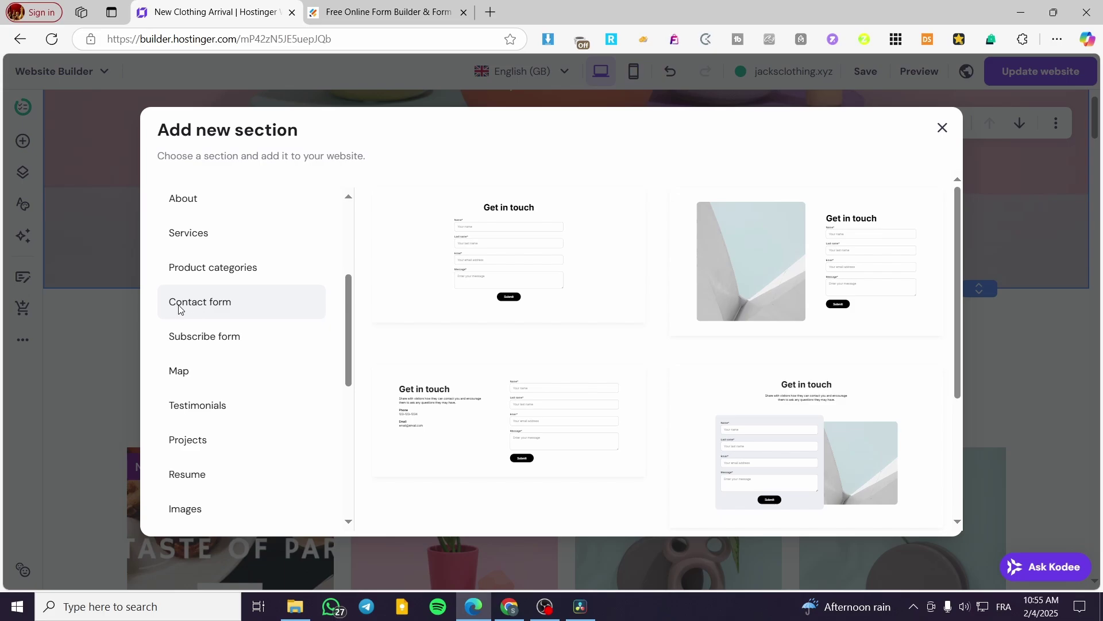
click(253, 339)
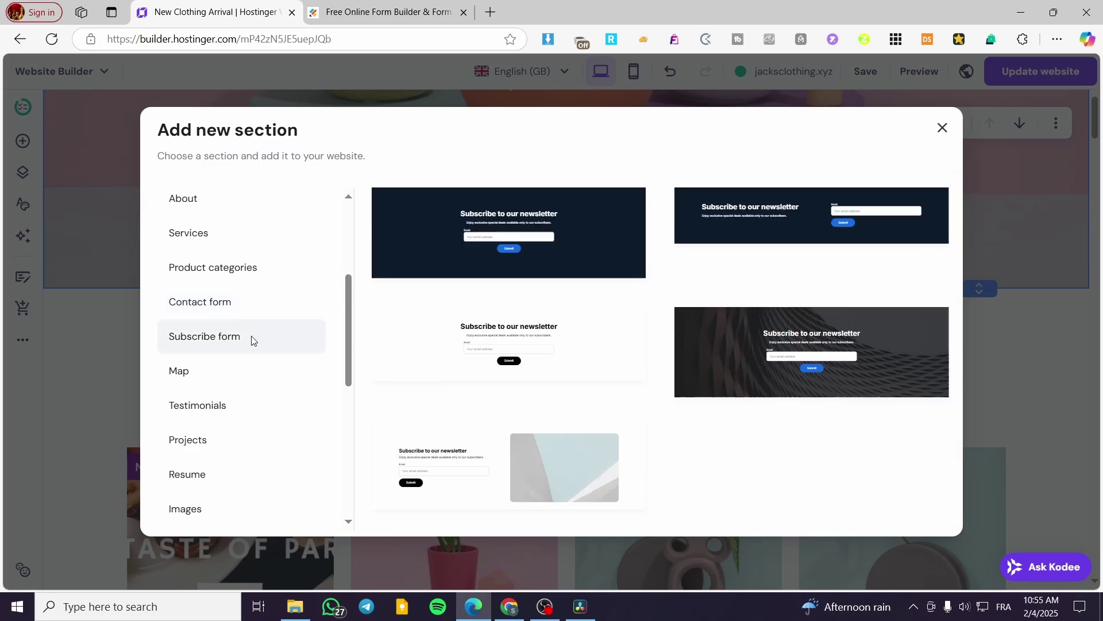
click(229, 305)
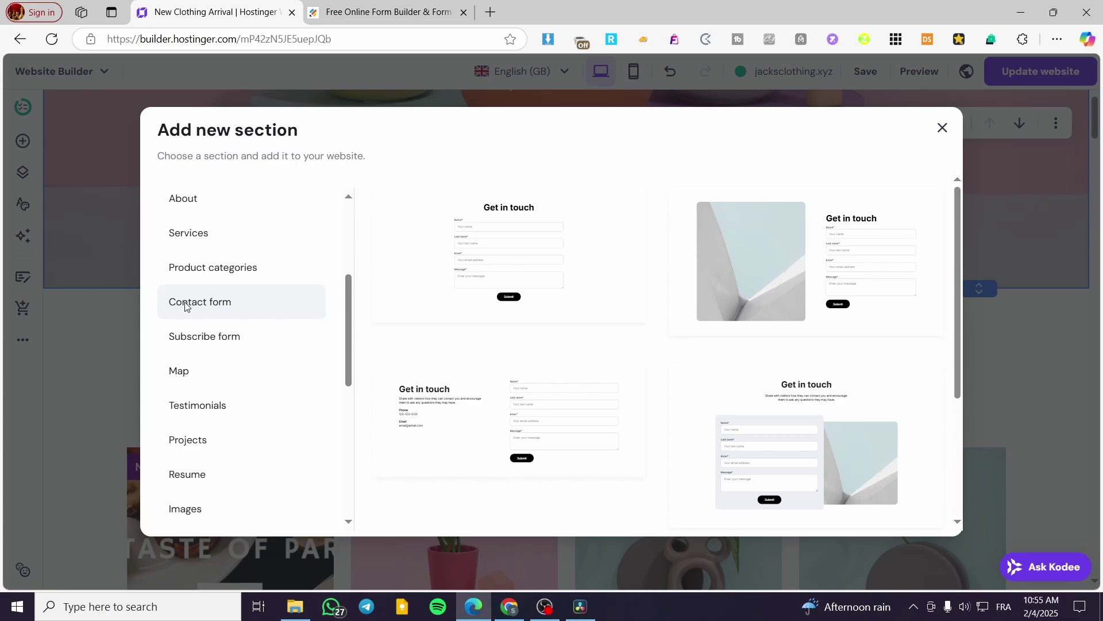
Review the Contact form layouts and add the "Get in touch" section that has a large image beside the form
scroll(746, 296, down, 3)
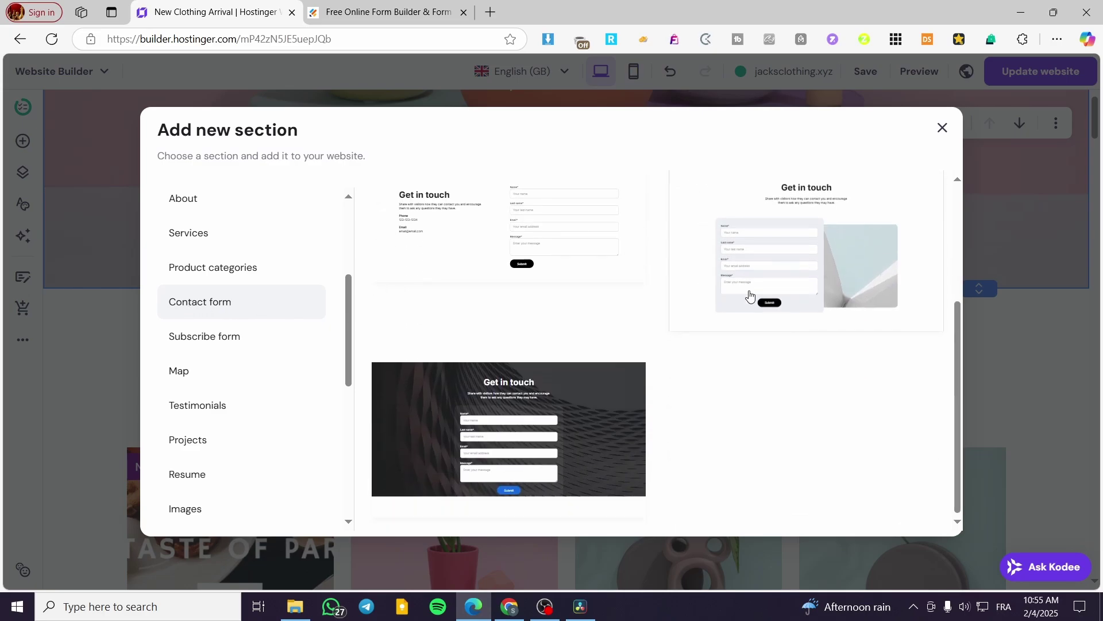
scroll(537, 303, up, 3)
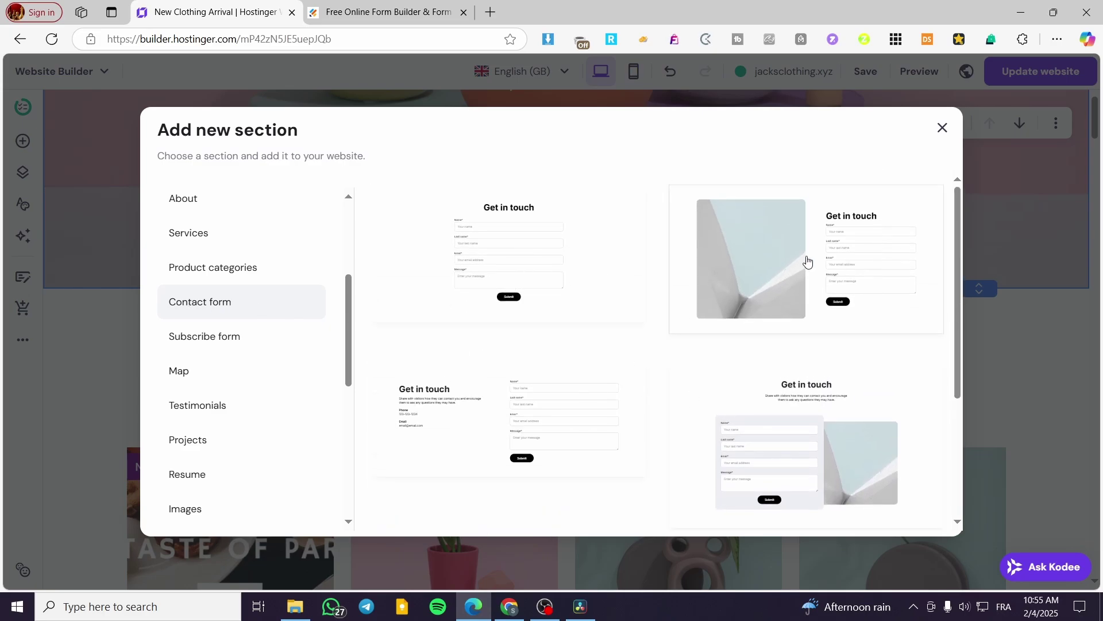
scroll(574, 415, down, 3)
scroll(819, 405, up, 3)
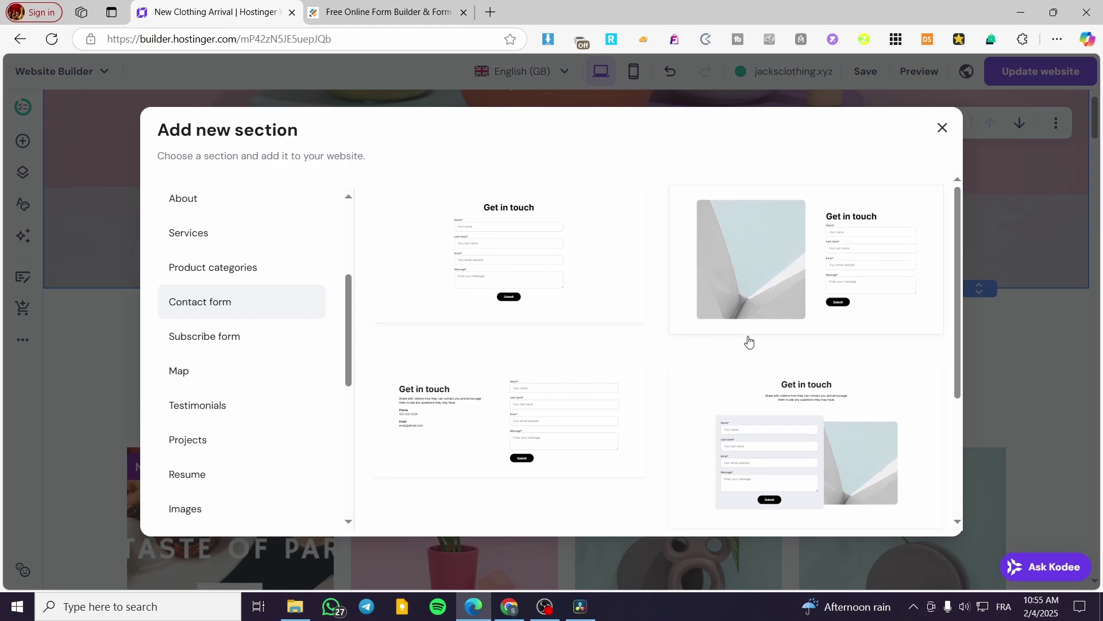
scroll(684, 344, down, 3)
scroll(804, 288, up, 3)
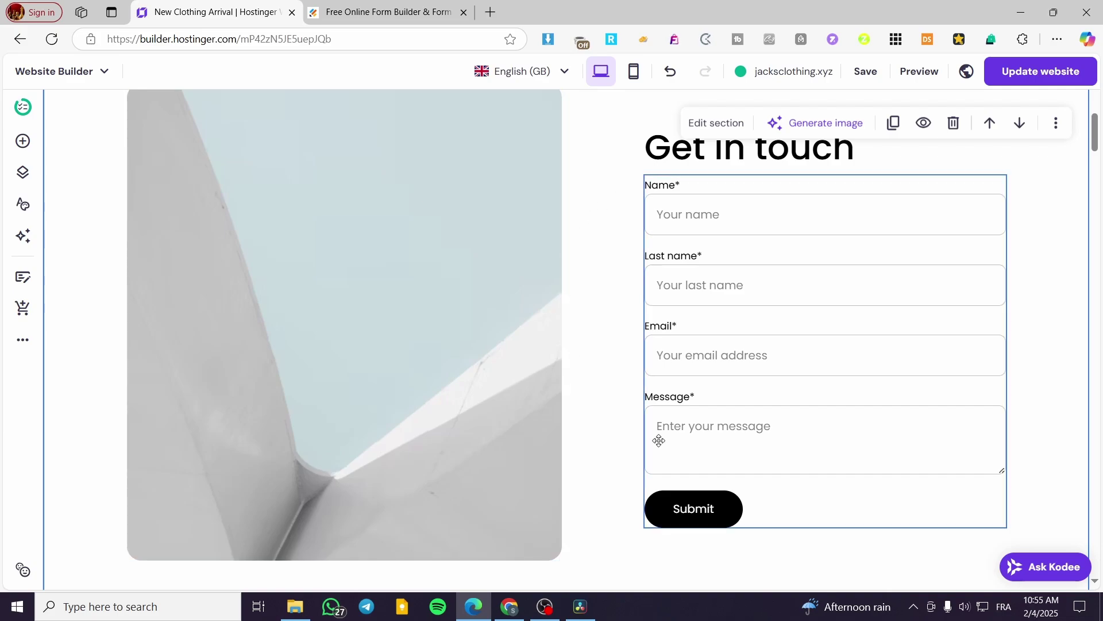
Examine the new section's heading, image and form, and open its form settings and close them
scroll(931, 316, up, 2)
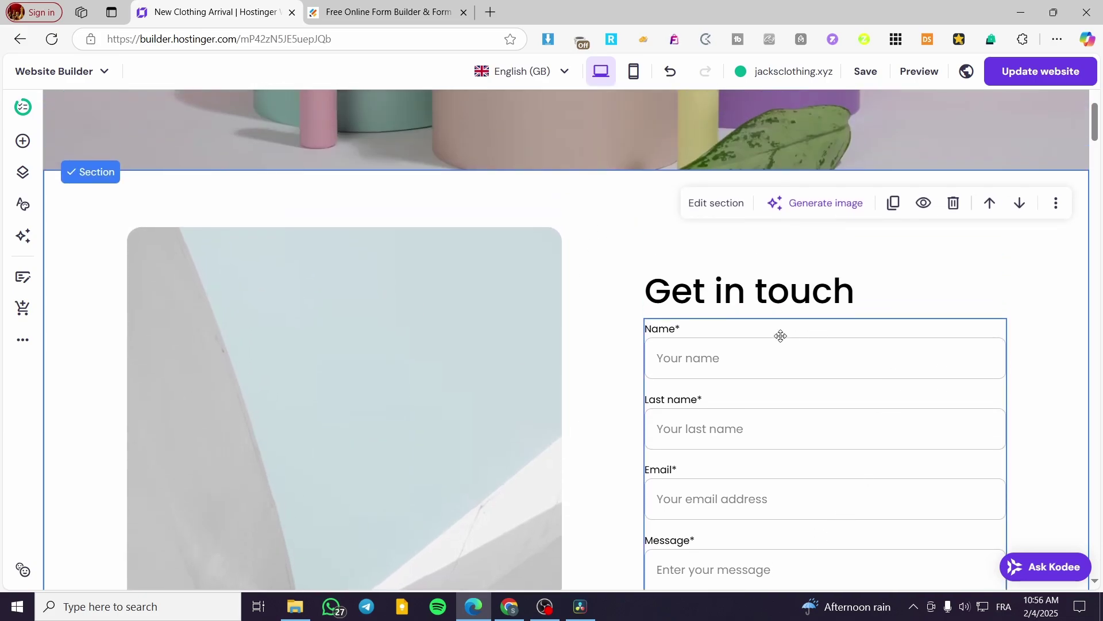
click(779, 295)
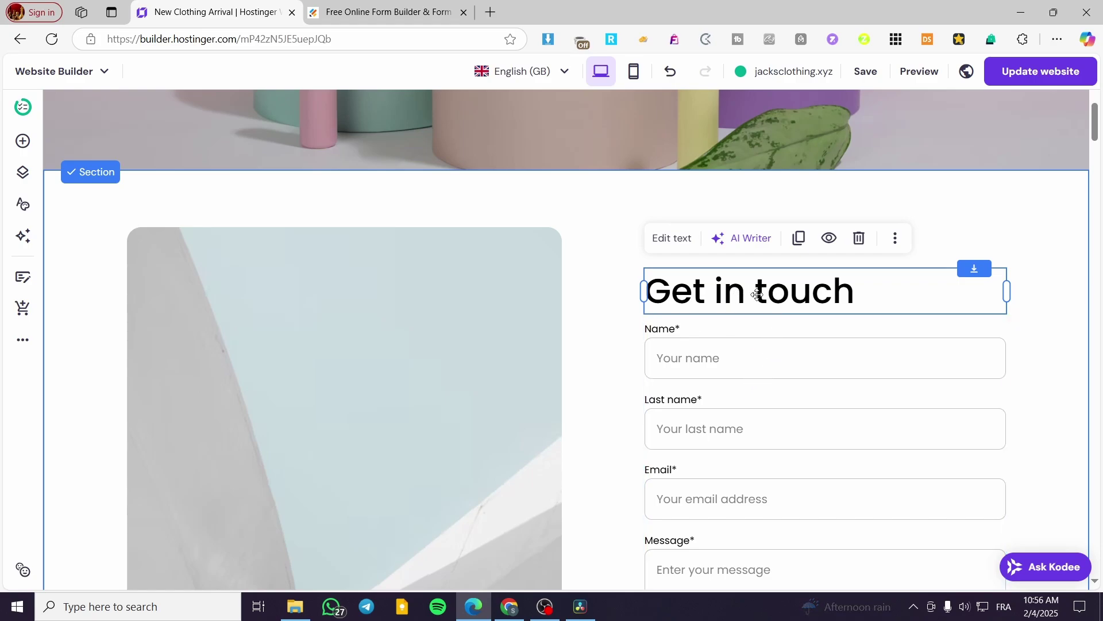
scroll(390, 287, down, 3)
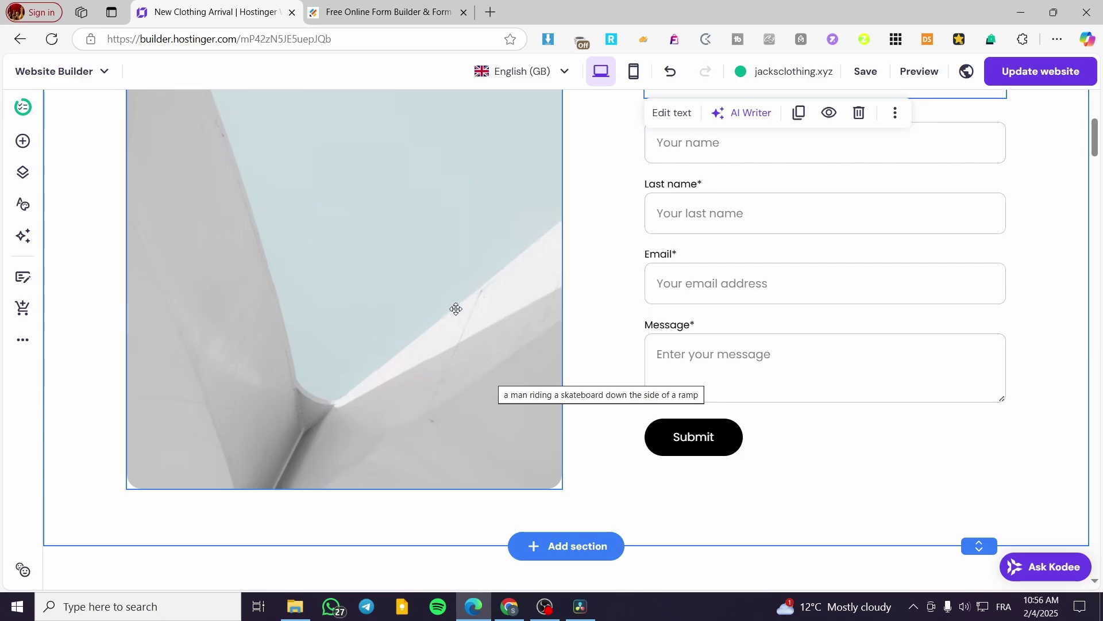
scroll(759, 365, up, 1)
scroll(759, 364, up, 2)
click(686, 215)
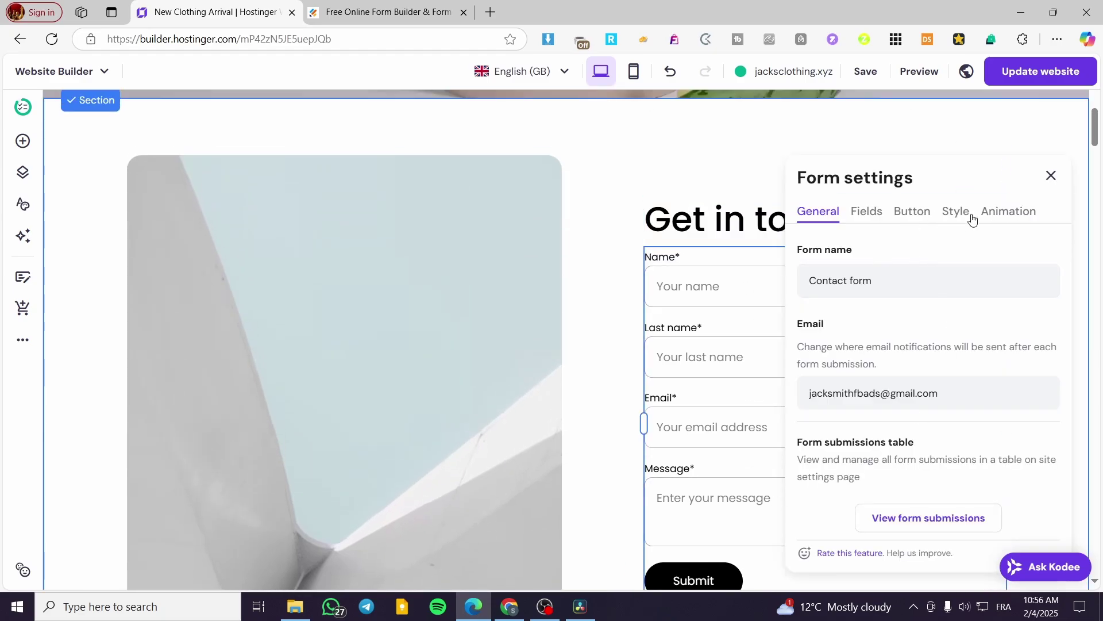
click(1052, 176)
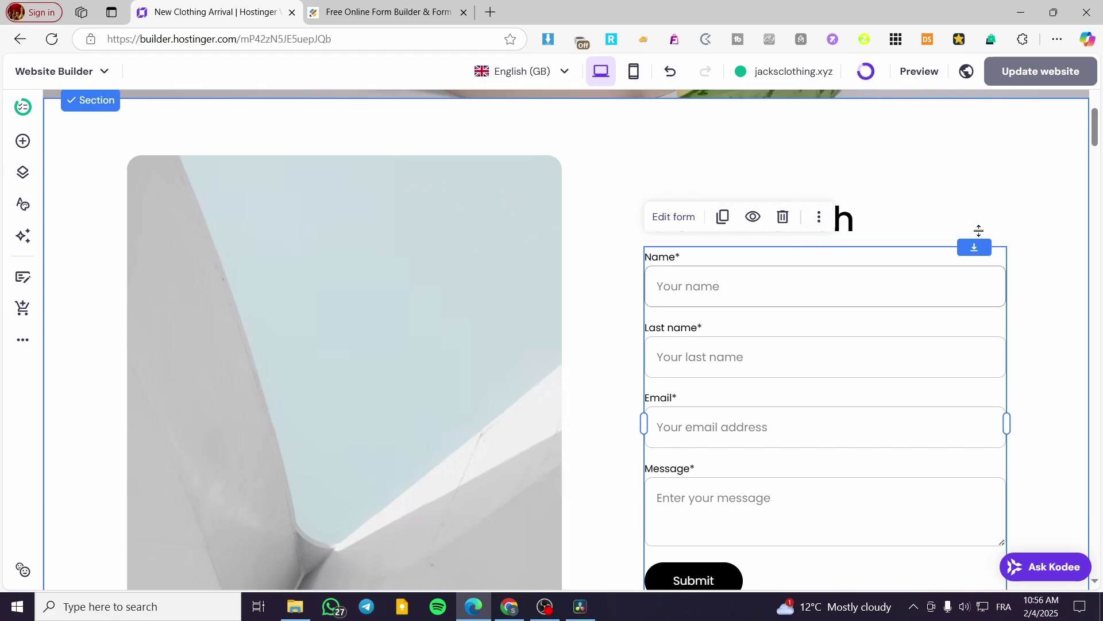
Replace the "Get in touch" section that has a large image with the Contact form layout on a dark patterned background
scroll(911, 222, up, 3)
click(951, 273)
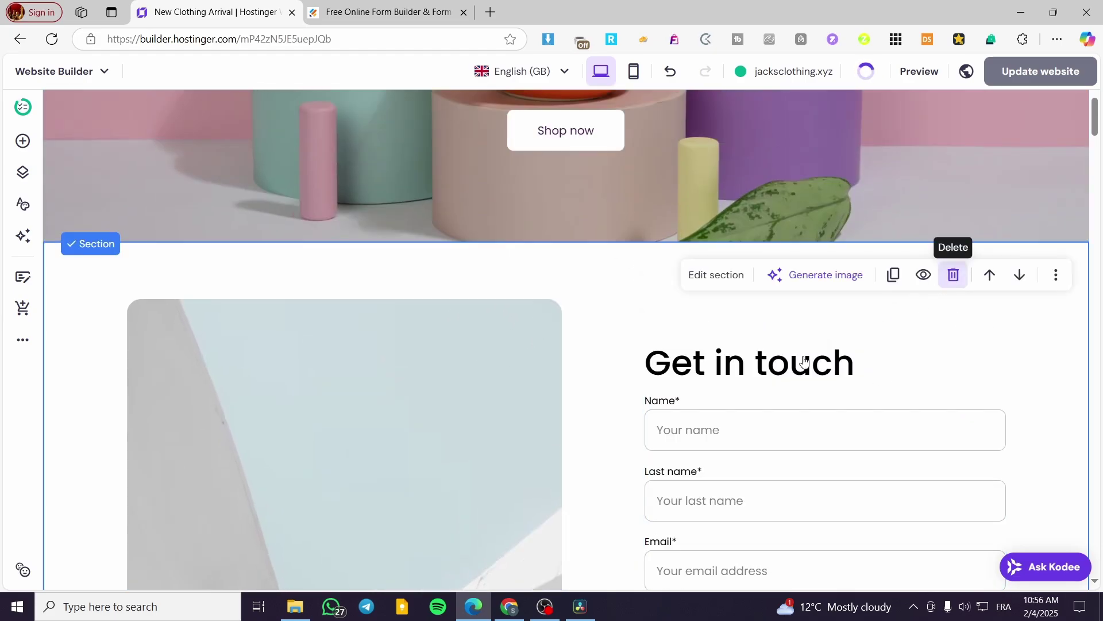
click(592, 240)
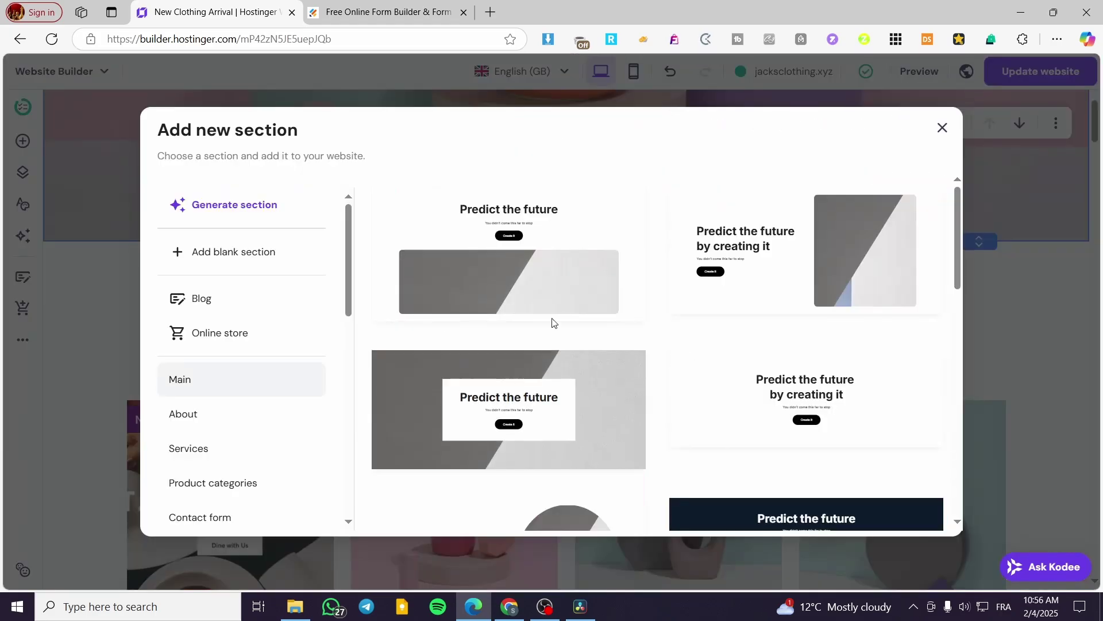
scroll(236, 390, down, 5)
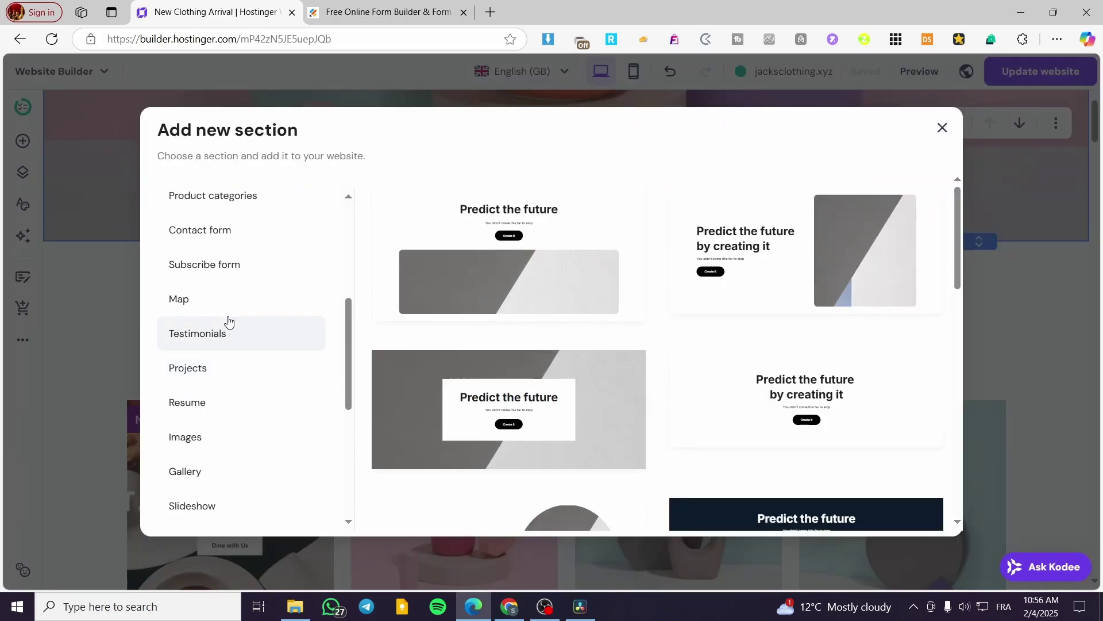
scroll(228, 304, up, 1)
scroll(228, 304, up, 1)
click(217, 305)
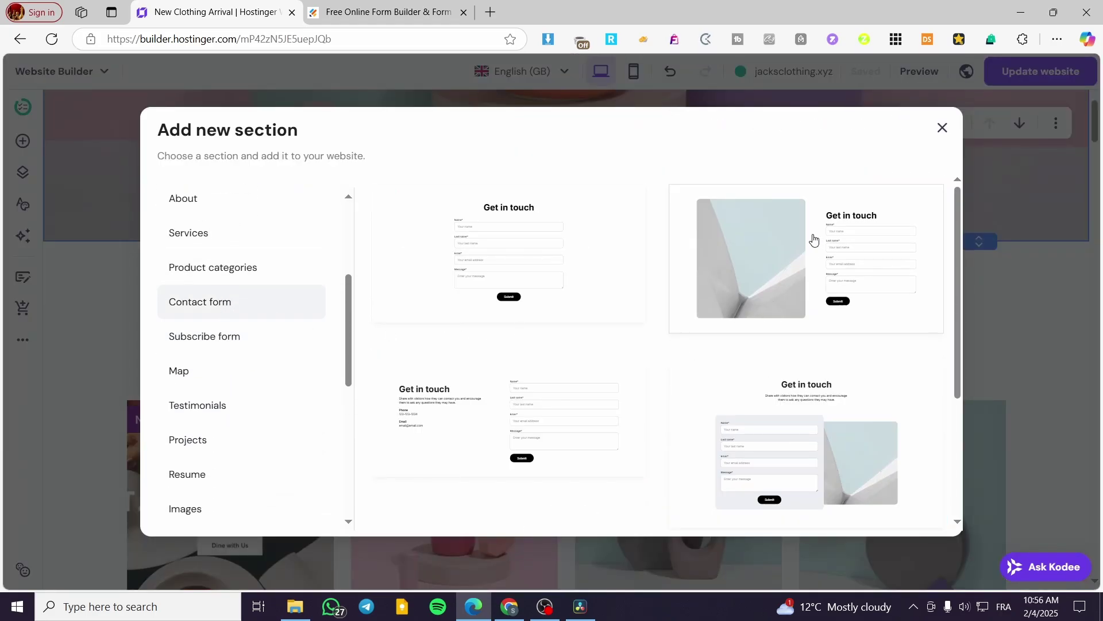
scroll(813, 239, down, 2)
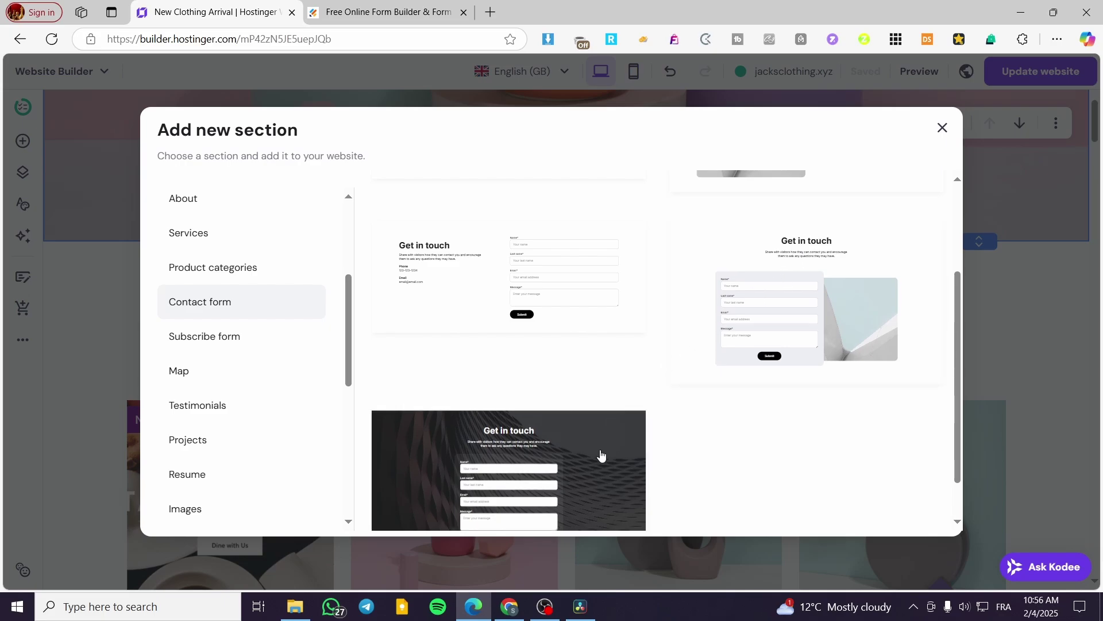
scroll(601, 456, up, 2)
scroll(570, 264, down, 3)
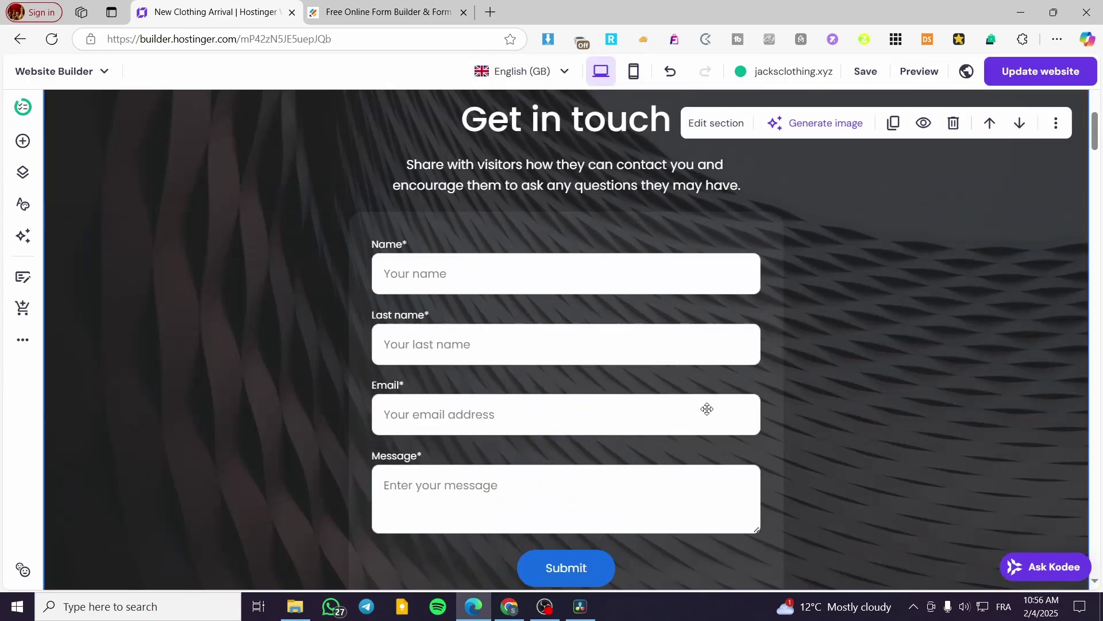
Review the dark contact section's background, layout and anchor settings and close them
scroll(725, 133, up, 1)
click(726, 133)
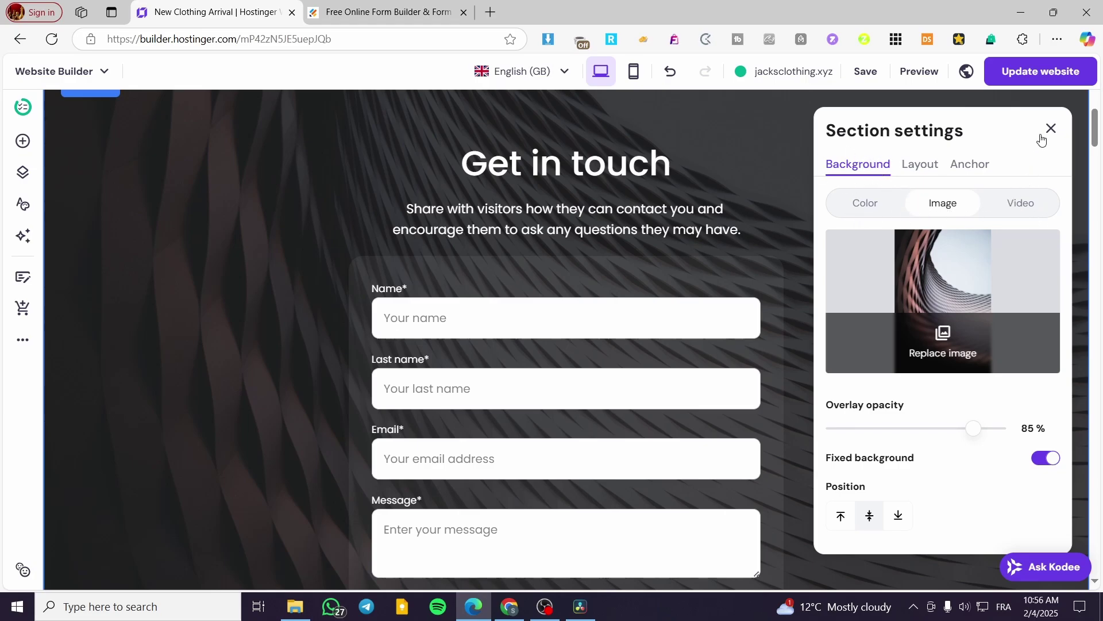
click(932, 172)
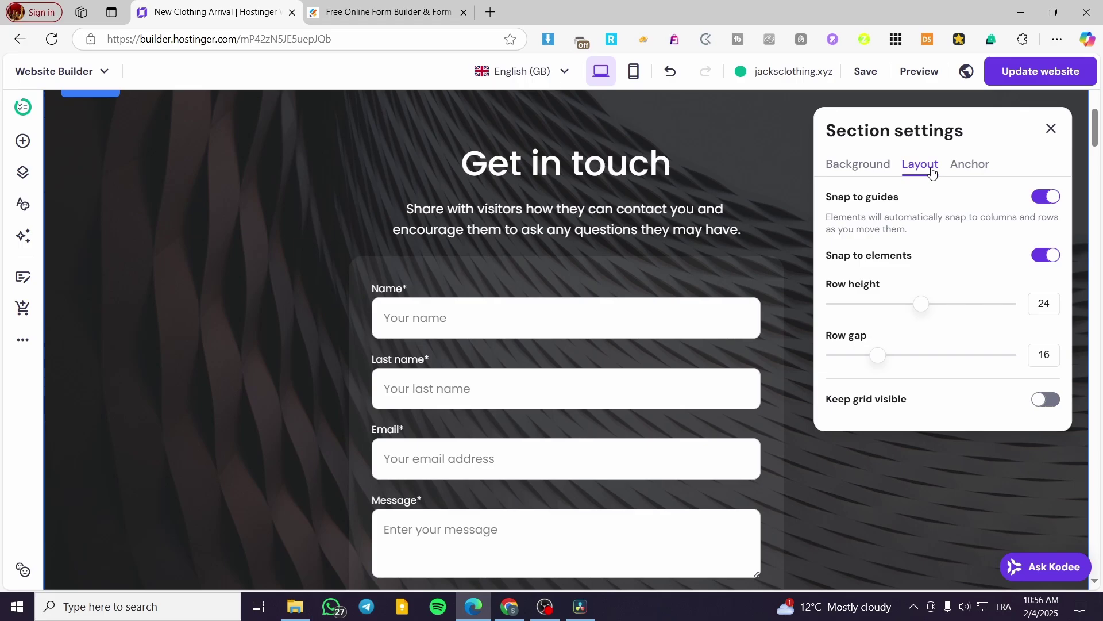
click(978, 168)
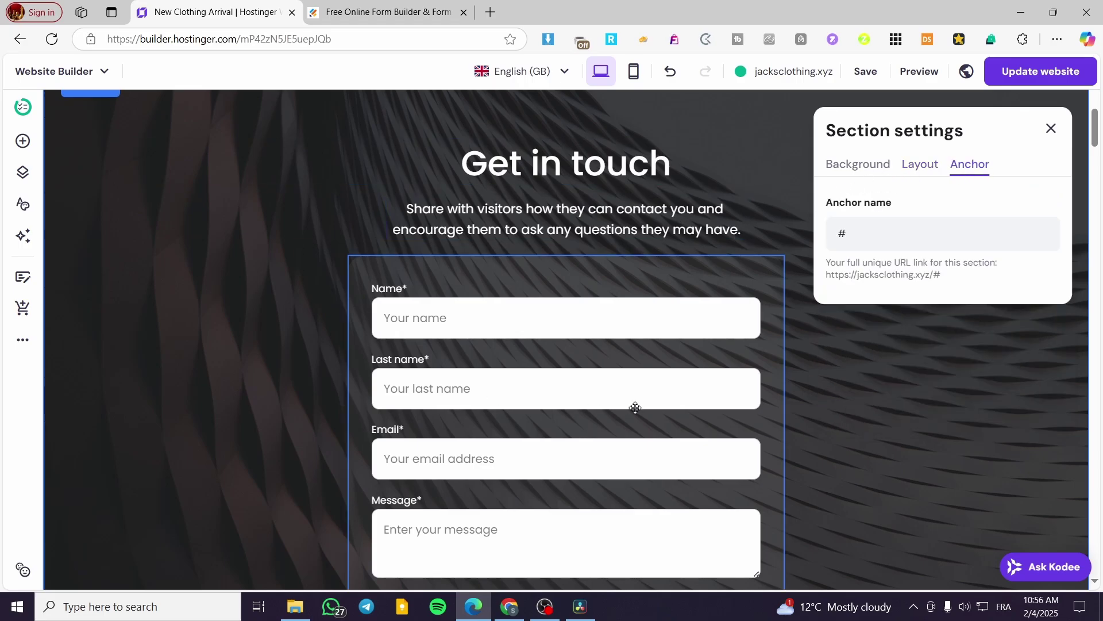
click(1052, 127)
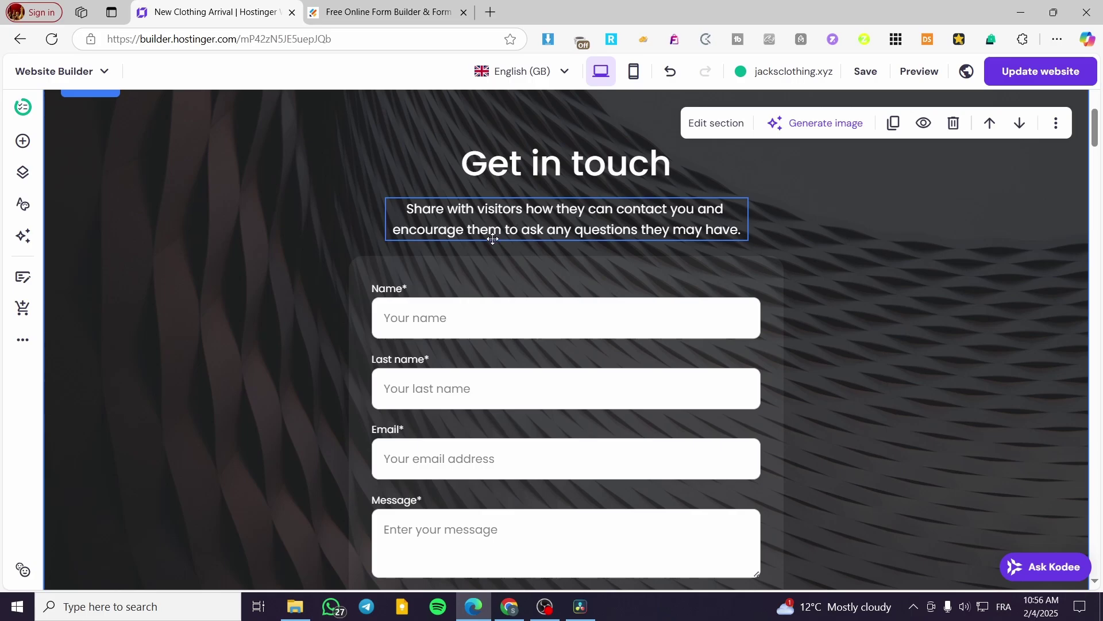
Inspect the dark section's form settings, intro text and heading, and look over the whole section
click(477, 270)
click(374, 224)
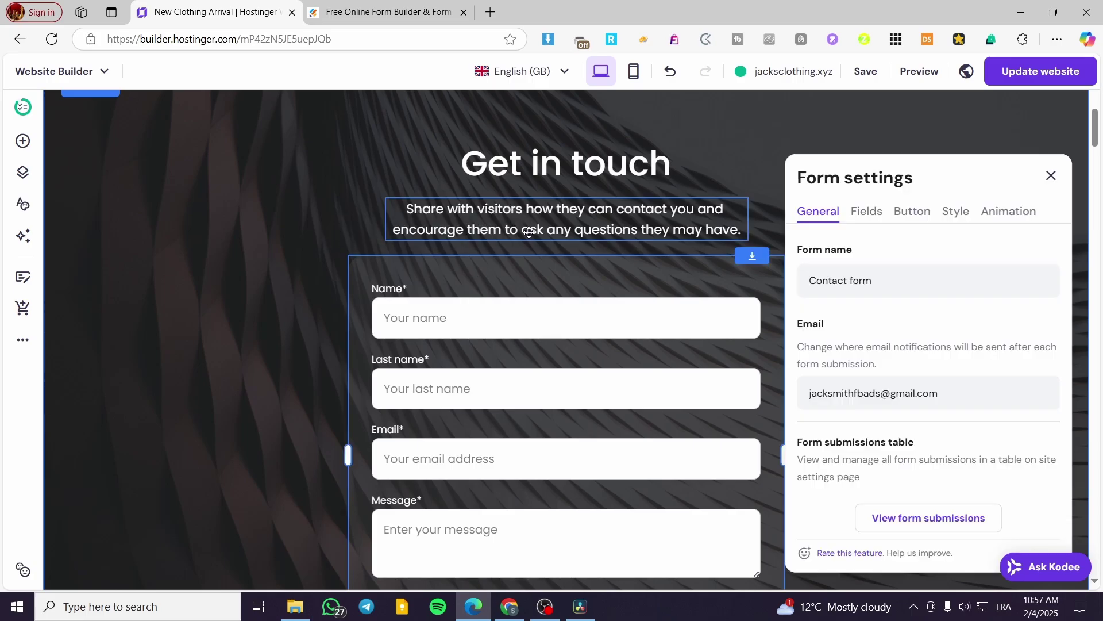
click(1051, 175)
click(485, 224)
click(571, 214)
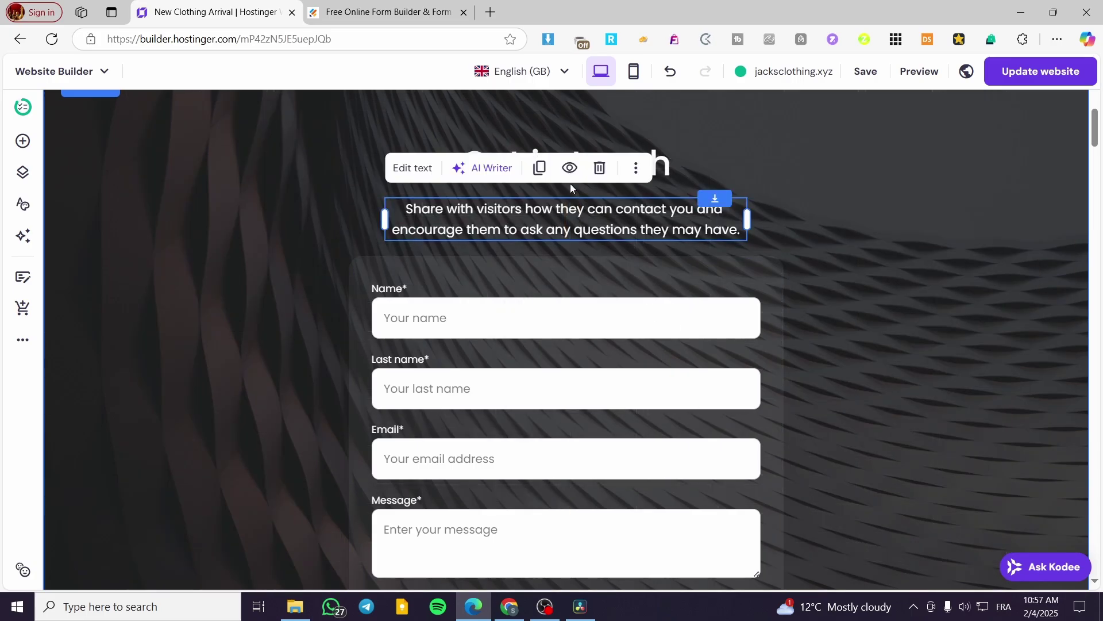
click(736, 163)
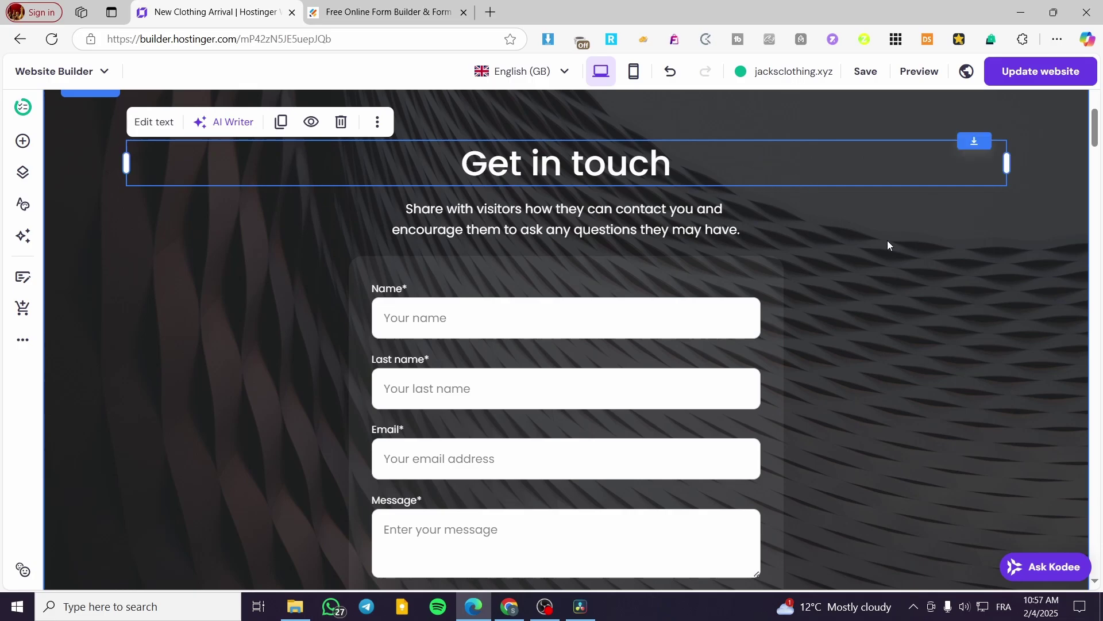
click(1026, 175)
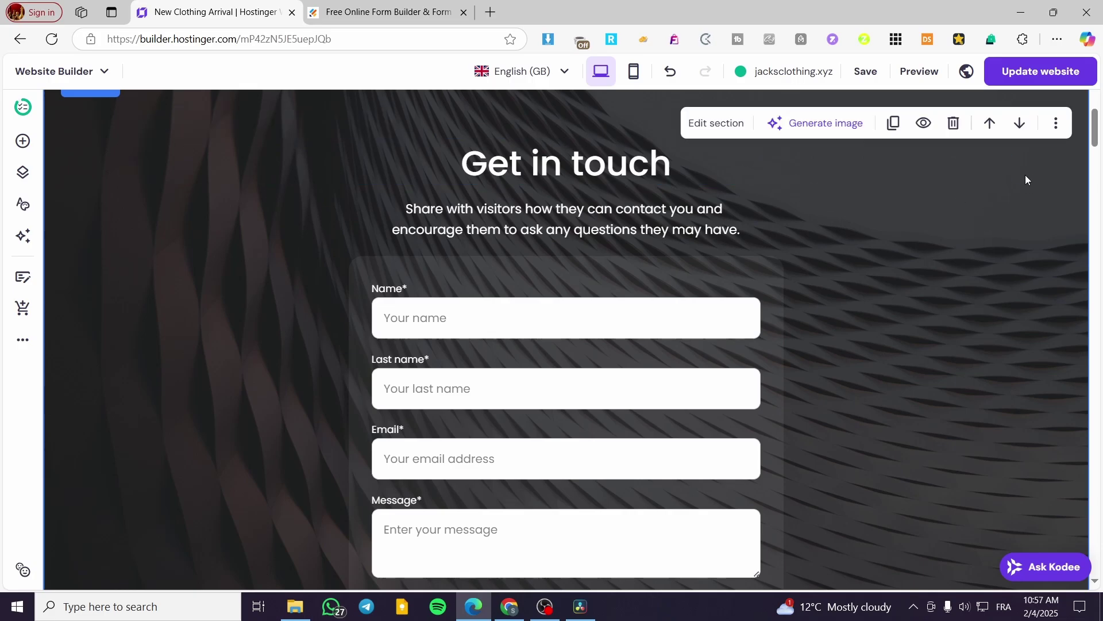
scroll(529, 316, down, 3)
scroll(799, 491, up, 5)
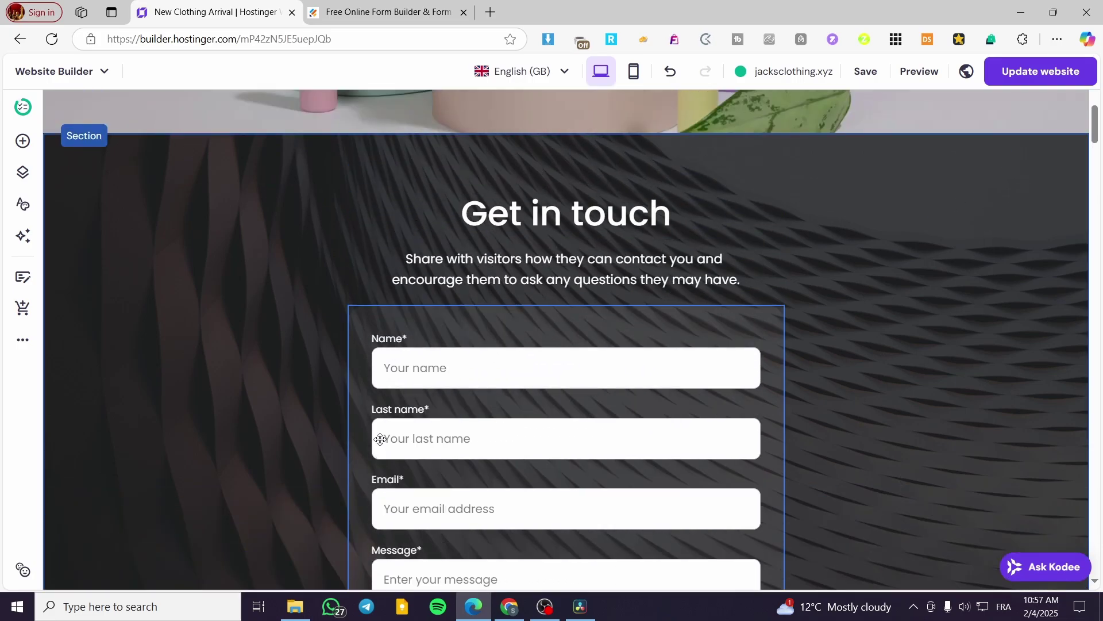
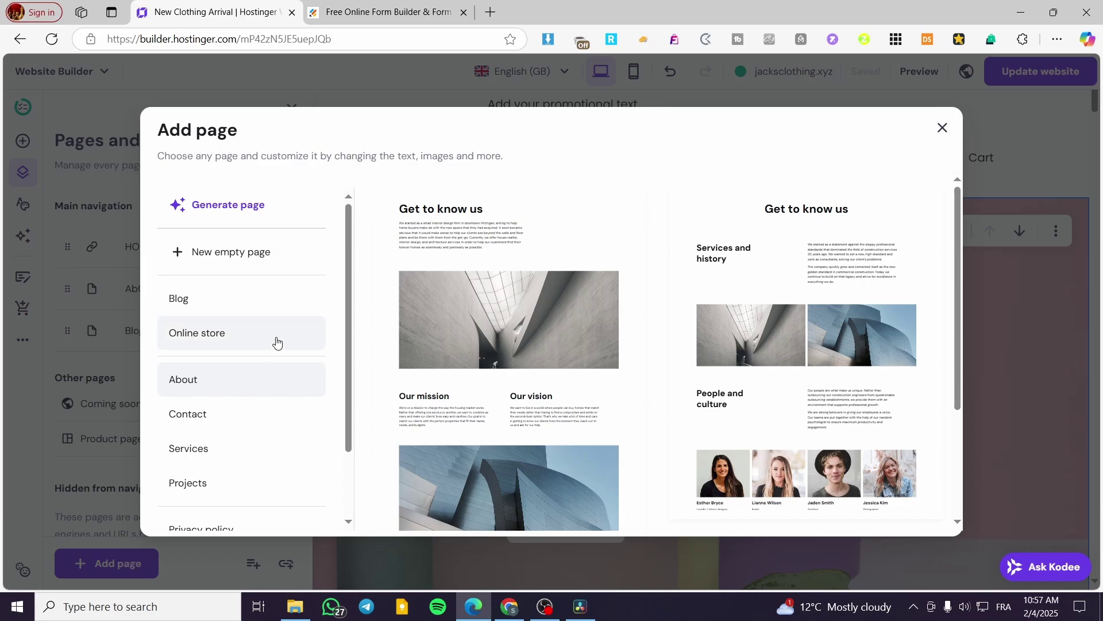
Add a Contact page using the "Contact us" template with a form, contact details, map and image
scroll(279, 336, down, 2)
click(170, 338)
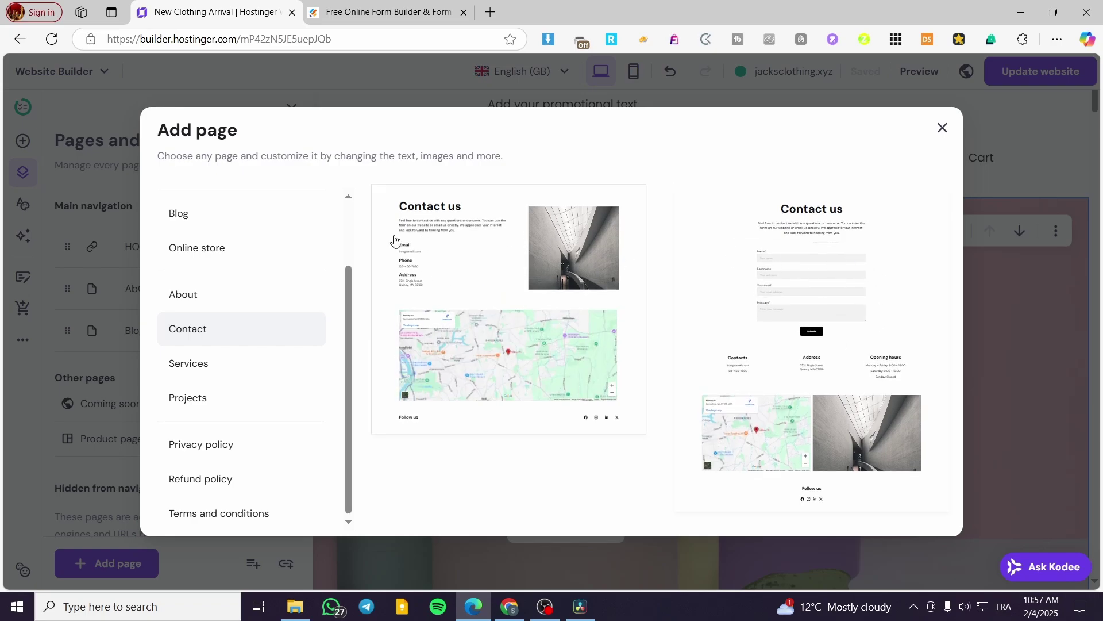
click(885, 286)
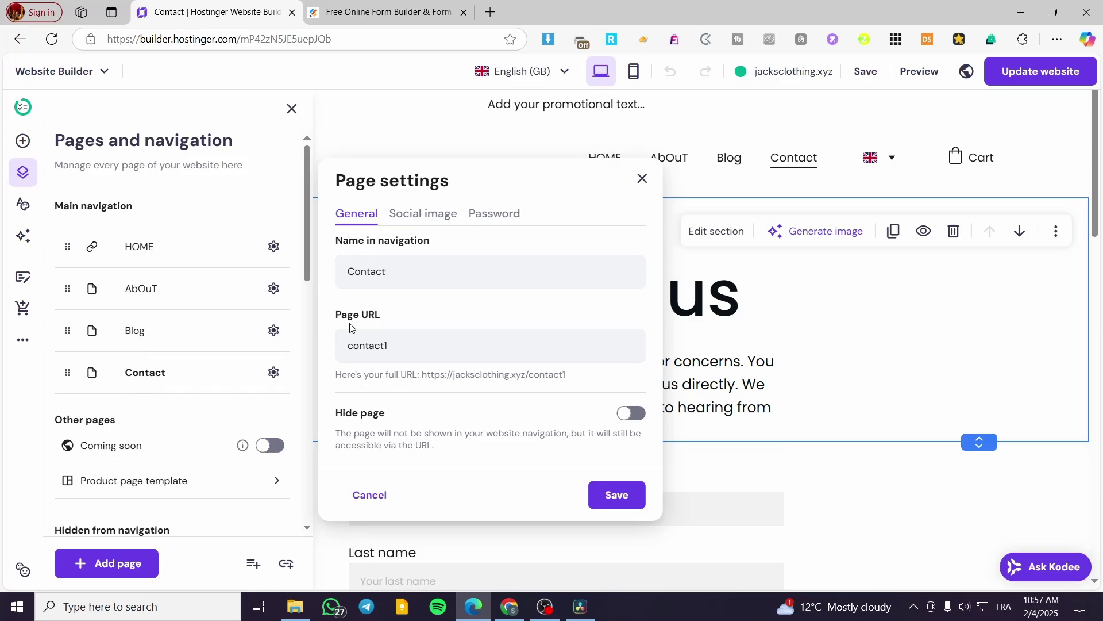
Review the Contact page's general, social image and password settings and save the page settings
click(393, 350)
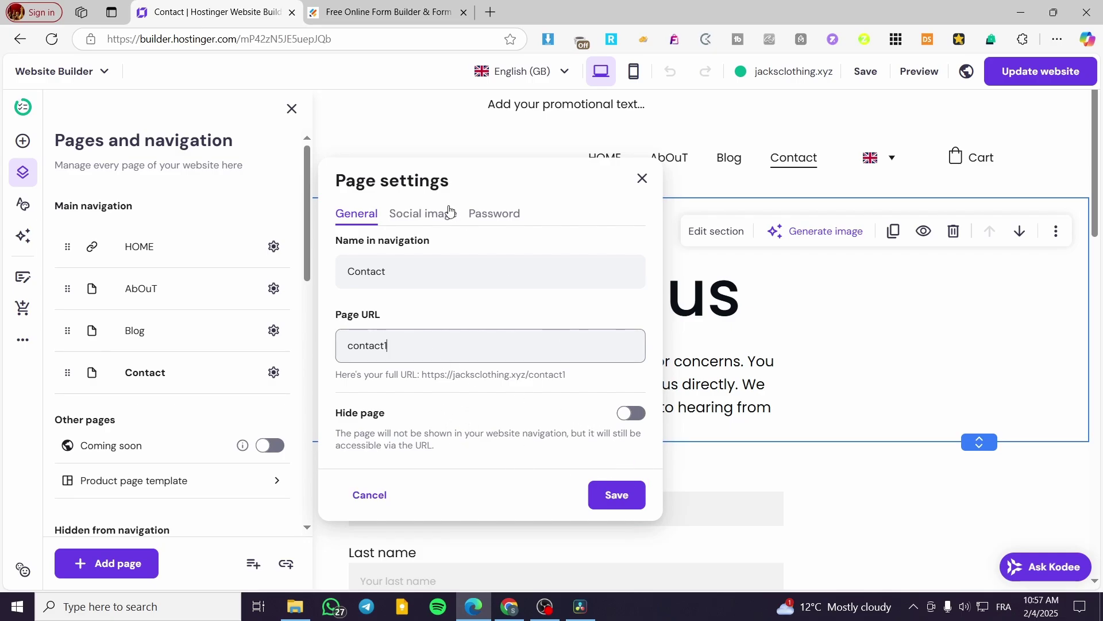
click(425, 222)
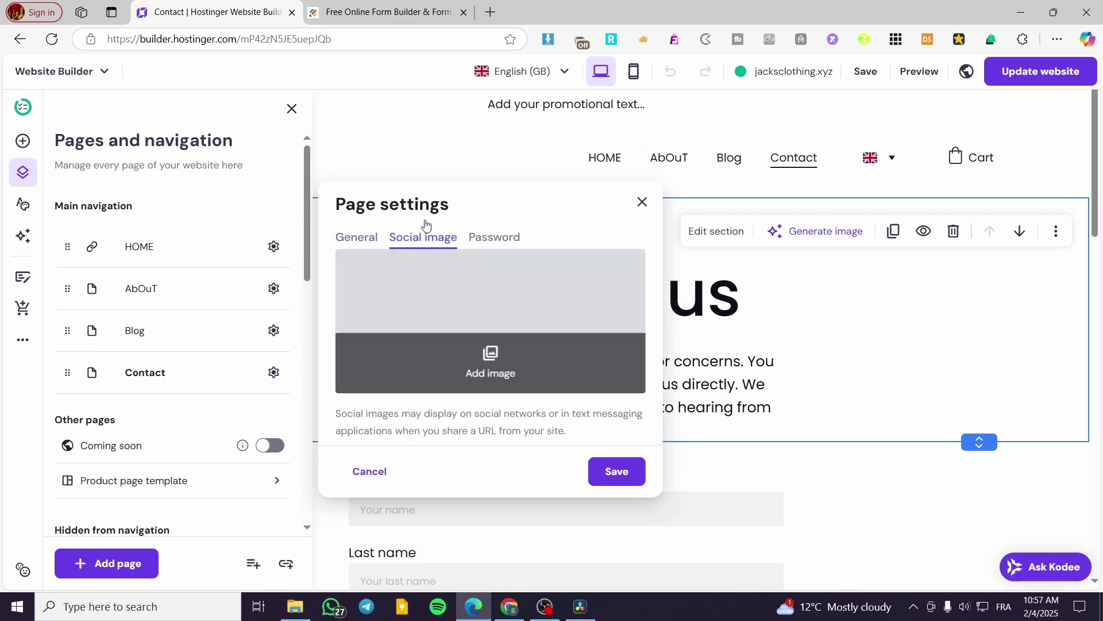
click(515, 241)
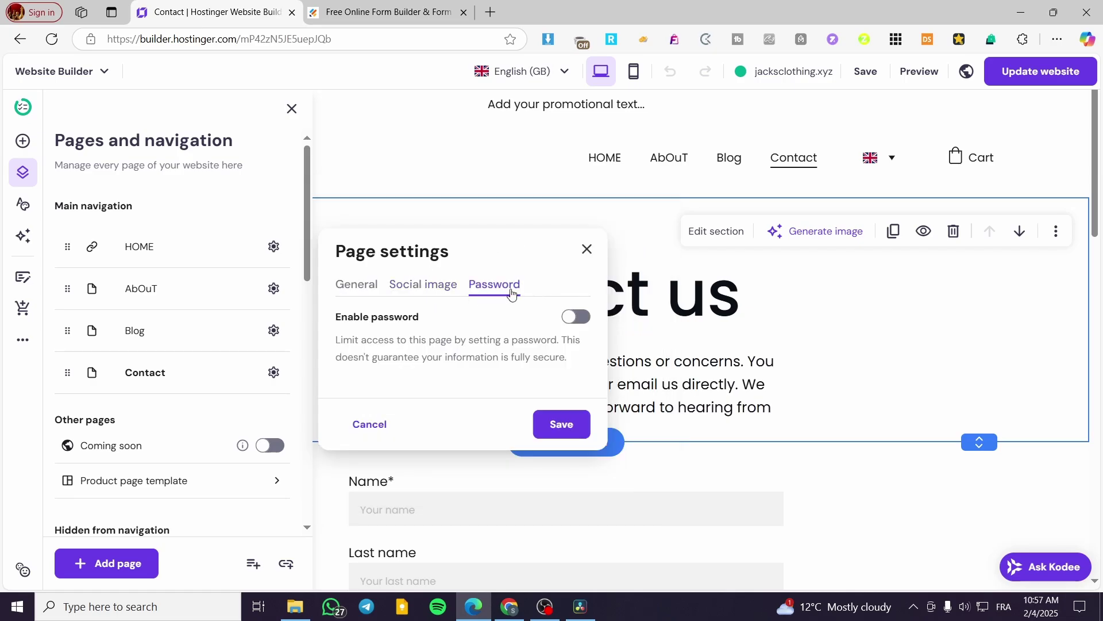
click(364, 285)
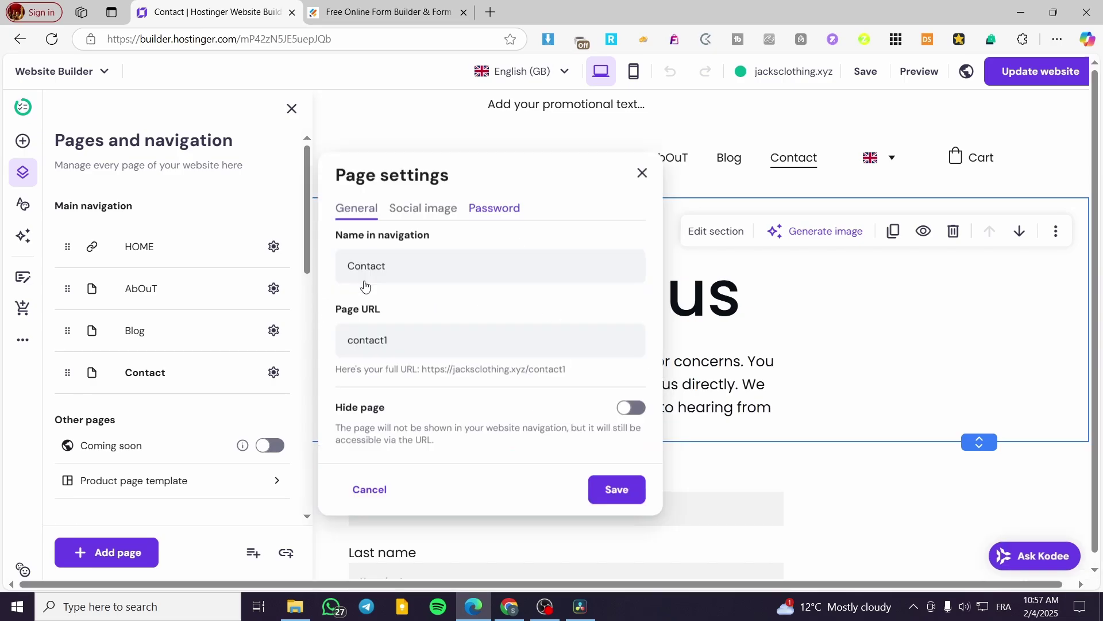
click(616, 488)
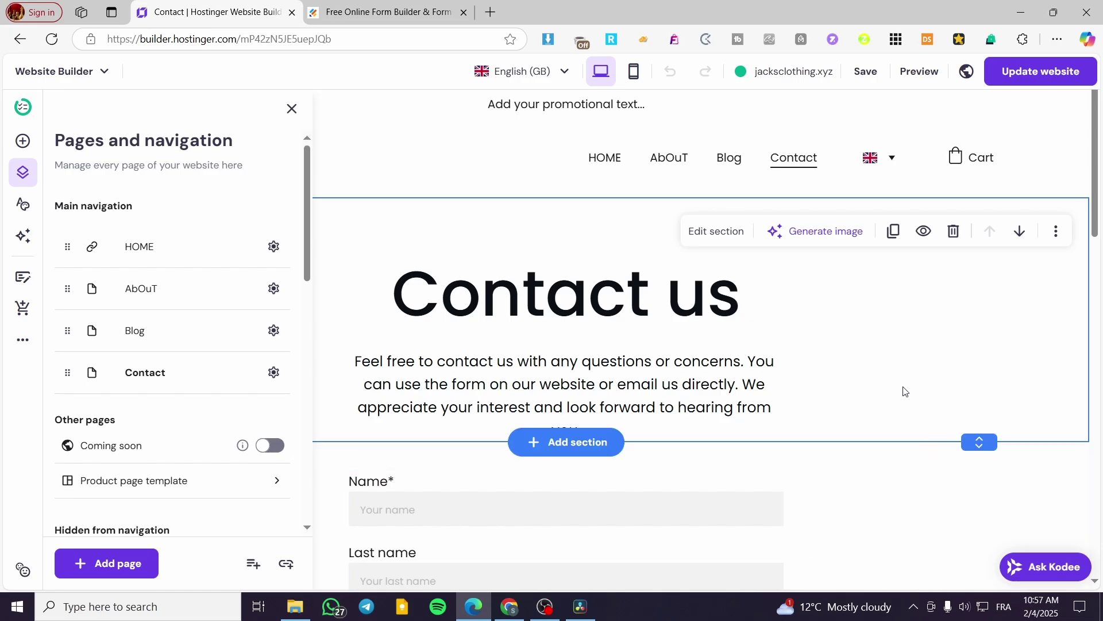
Examine the Contact page's intro, form, contact details, address, opening hours, map and image sections
scroll(905, 391, down, 5)
click(825, 362)
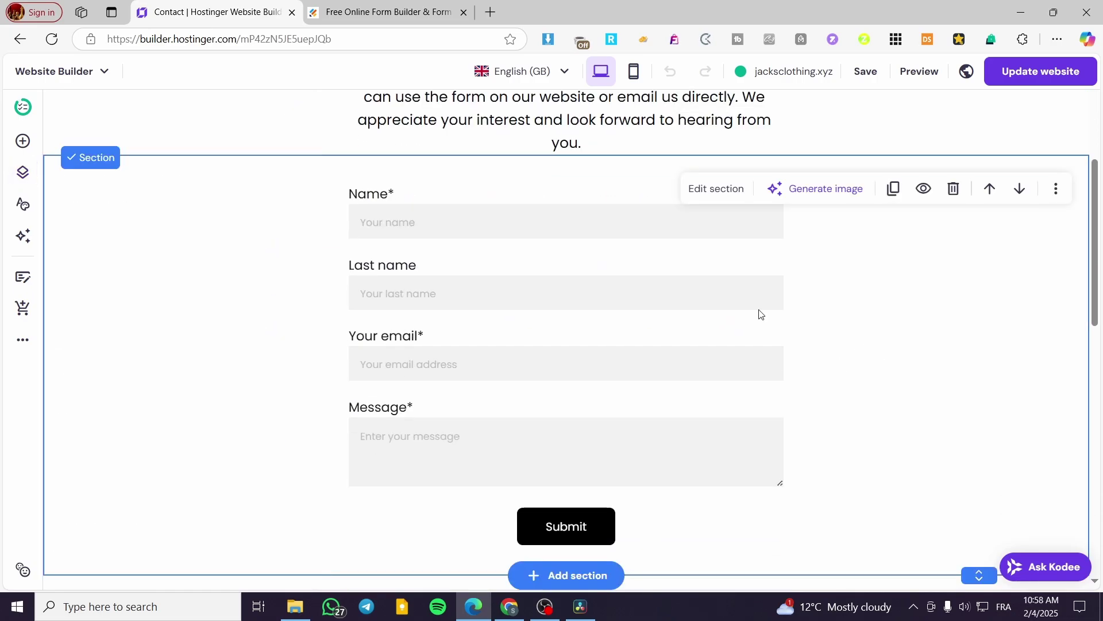
scroll(832, 263, up, 5)
scroll(702, 303, down, 13)
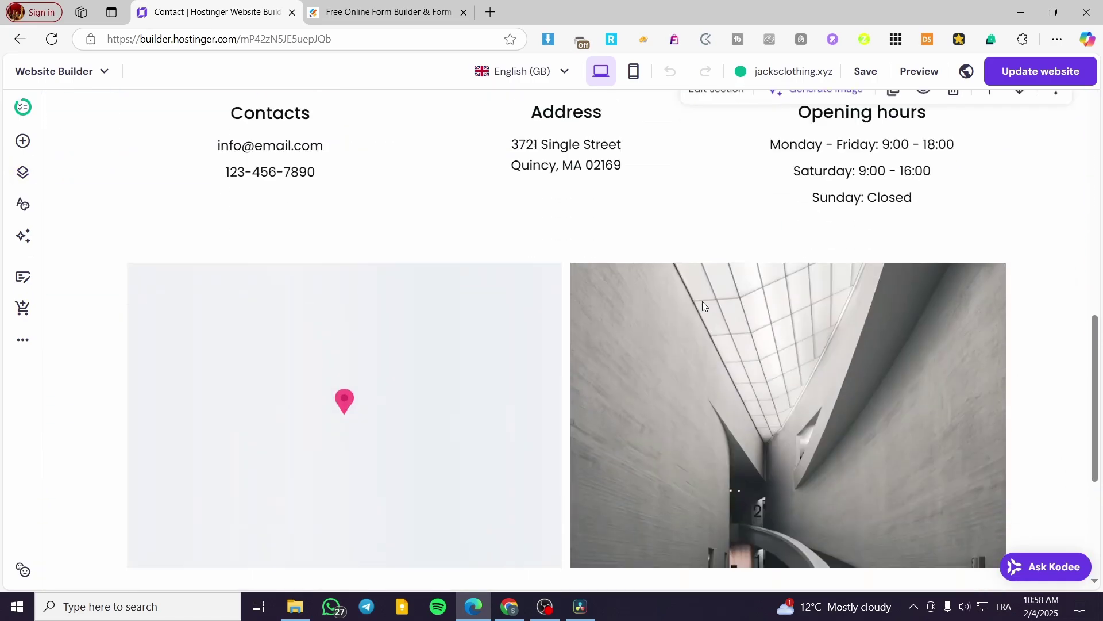
scroll(706, 399, up, 10)
scroll(707, 399, down, 11)
scroll(770, 415, up, 10)
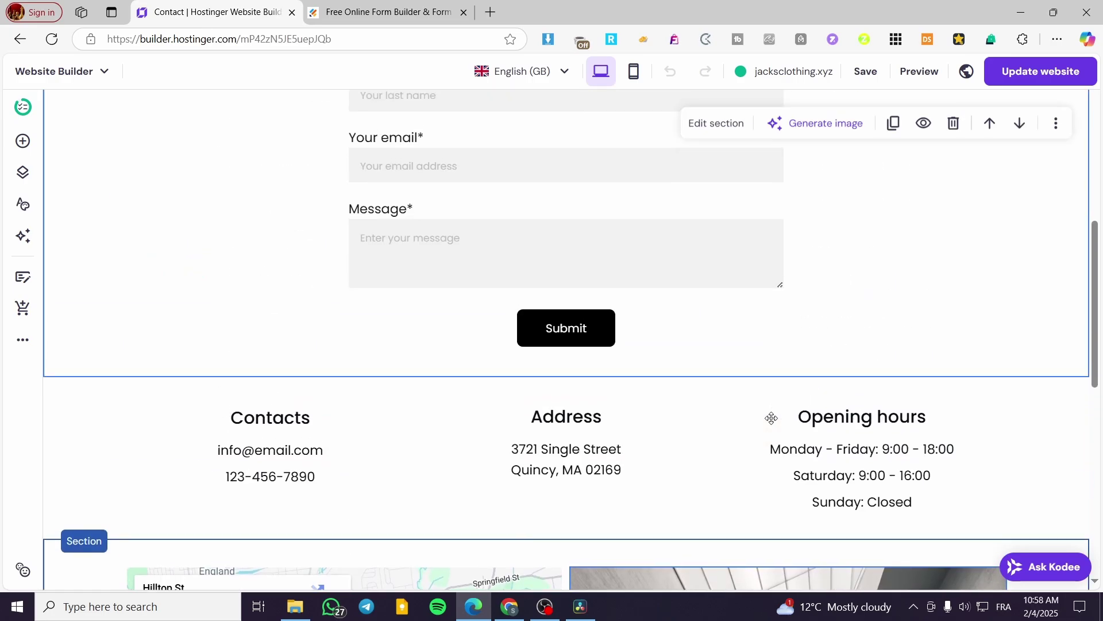
scroll(774, 418, up, 5)
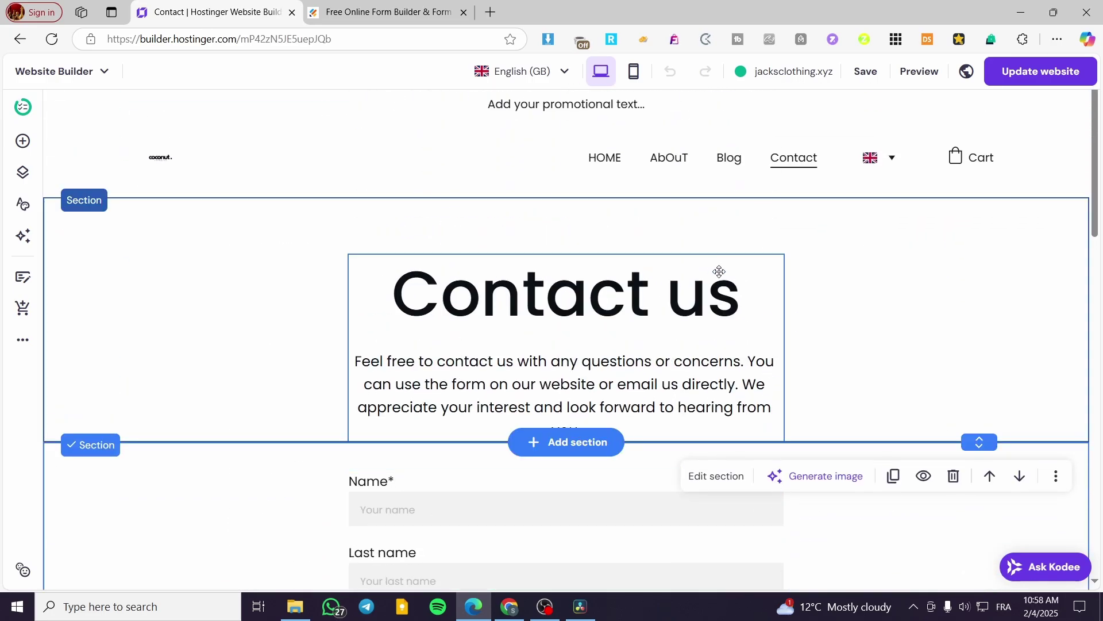
scroll(842, 274, down, 15)
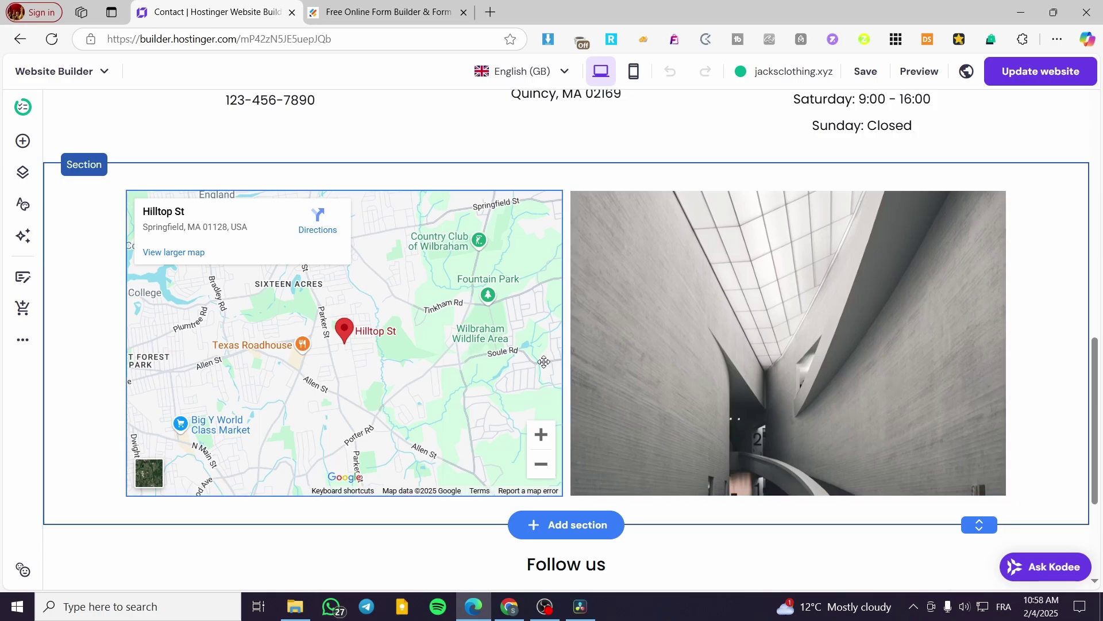
scroll(419, 361, up, 5)
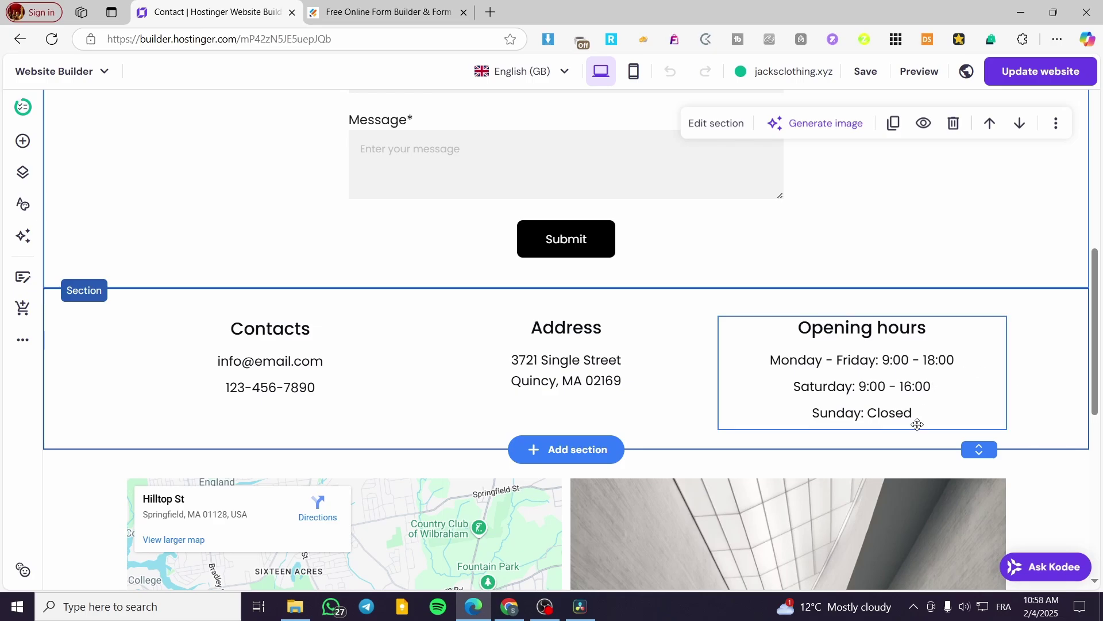
Open the settings of the form on the Contact page and close them
scroll(918, 424, up, 7)
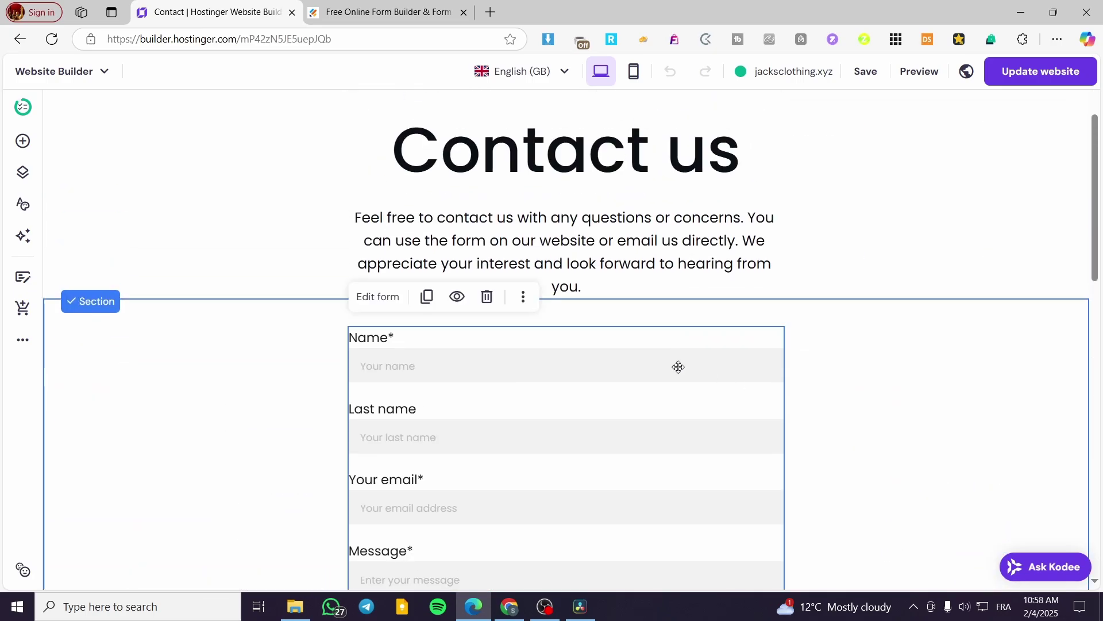
click(379, 300)
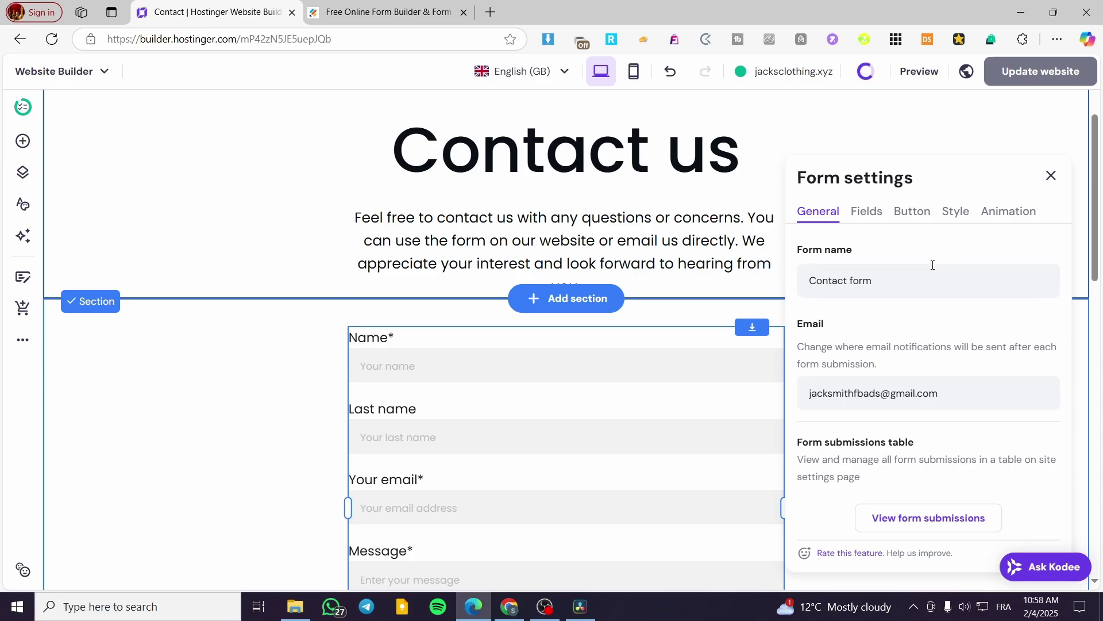
click(1051, 175)
Add a blank section between the Contact page's form and its contact details
scroll(920, 379, down, 6)
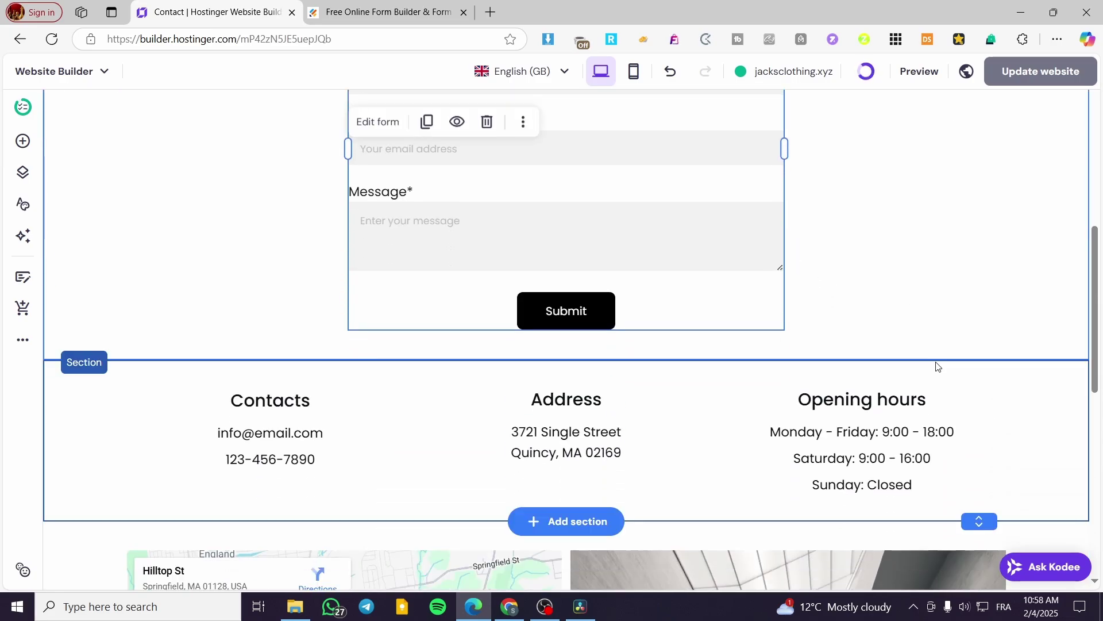
click(592, 361)
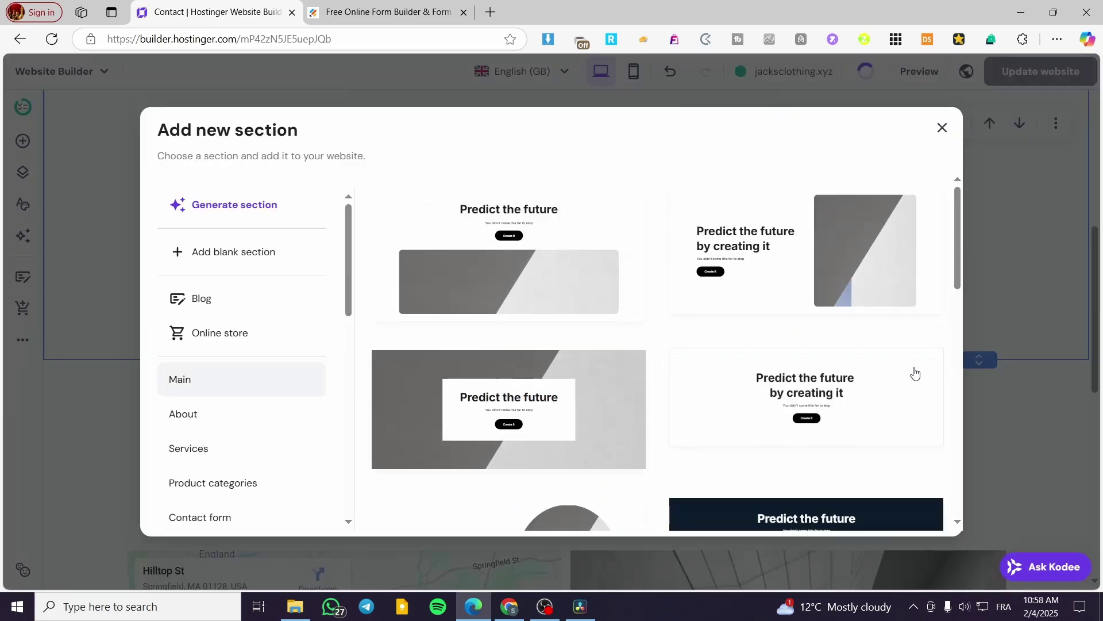
click(237, 262)
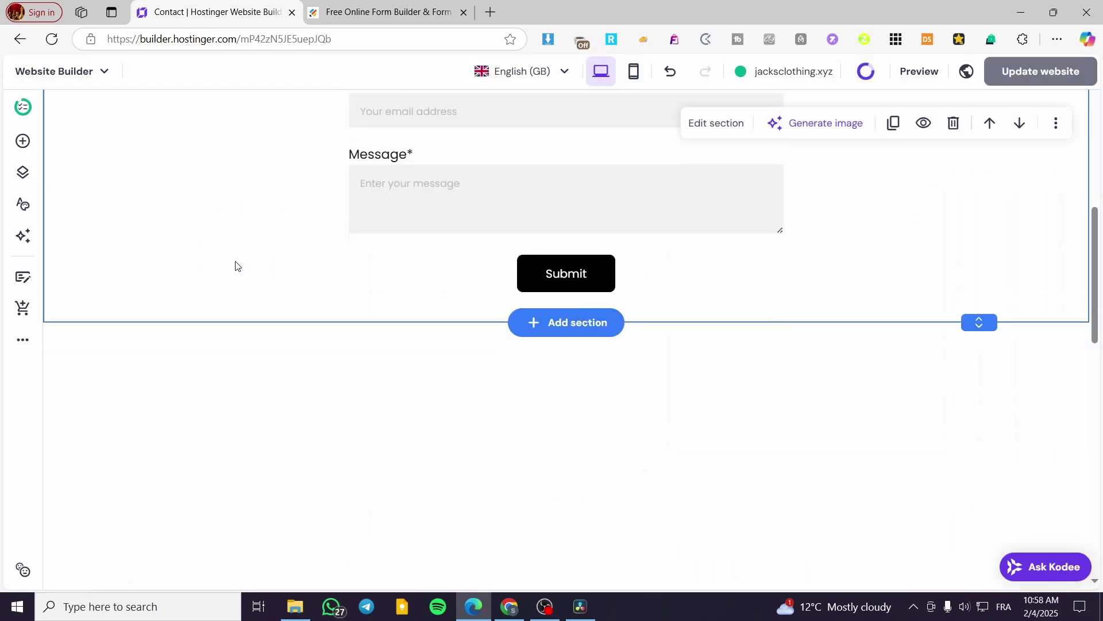
Switch to Jotform, open the "Opt-In Form-Get Free Email Updates!" form for editing and look through its fields
key(ctrl+Tab)
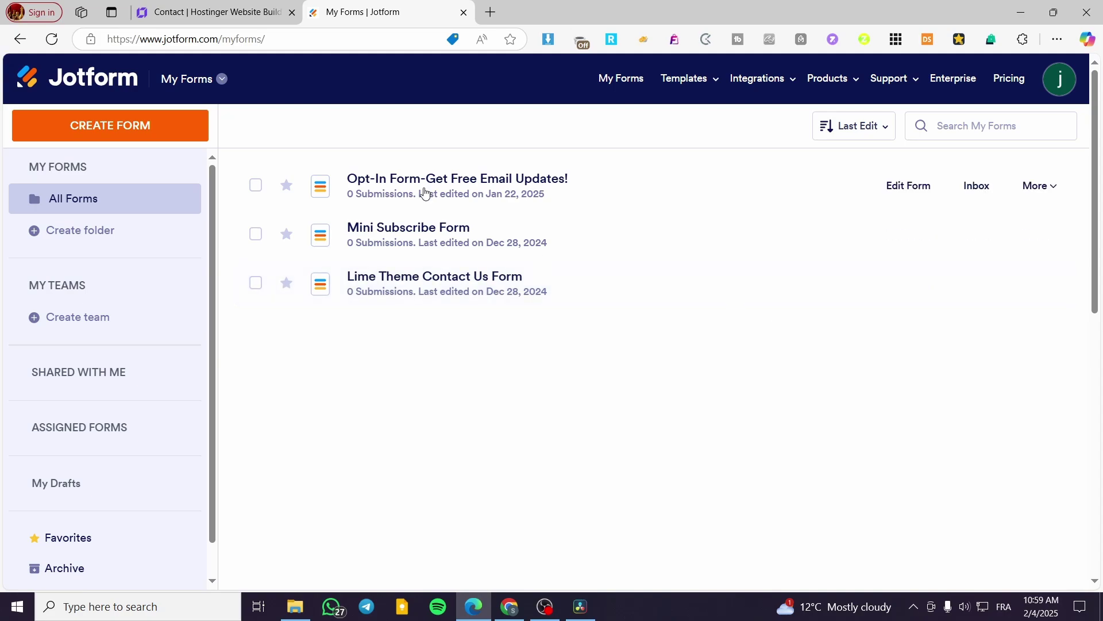
click(533, 185)
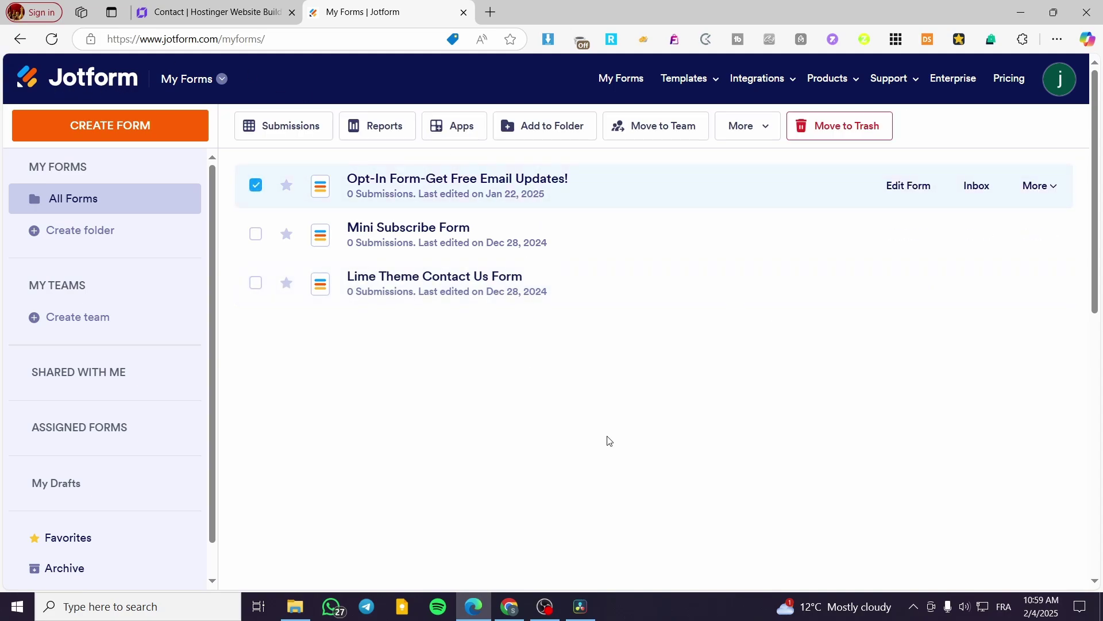
click(924, 187)
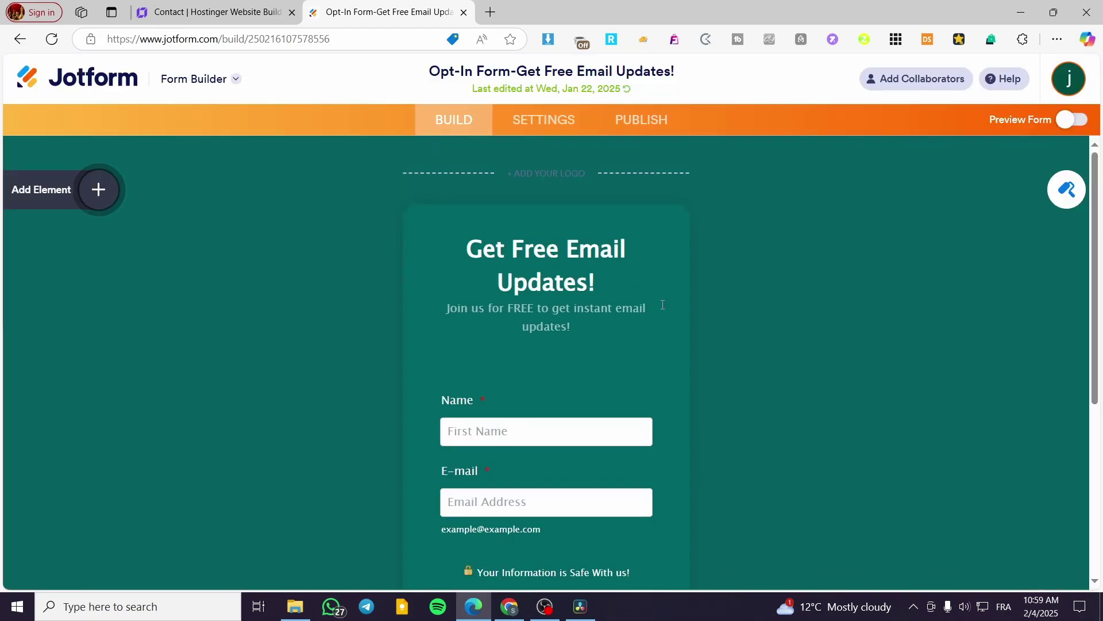
scroll(596, 303, down, 3)
scroll(596, 303, down, 2)
scroll(574, 356, up, 5)
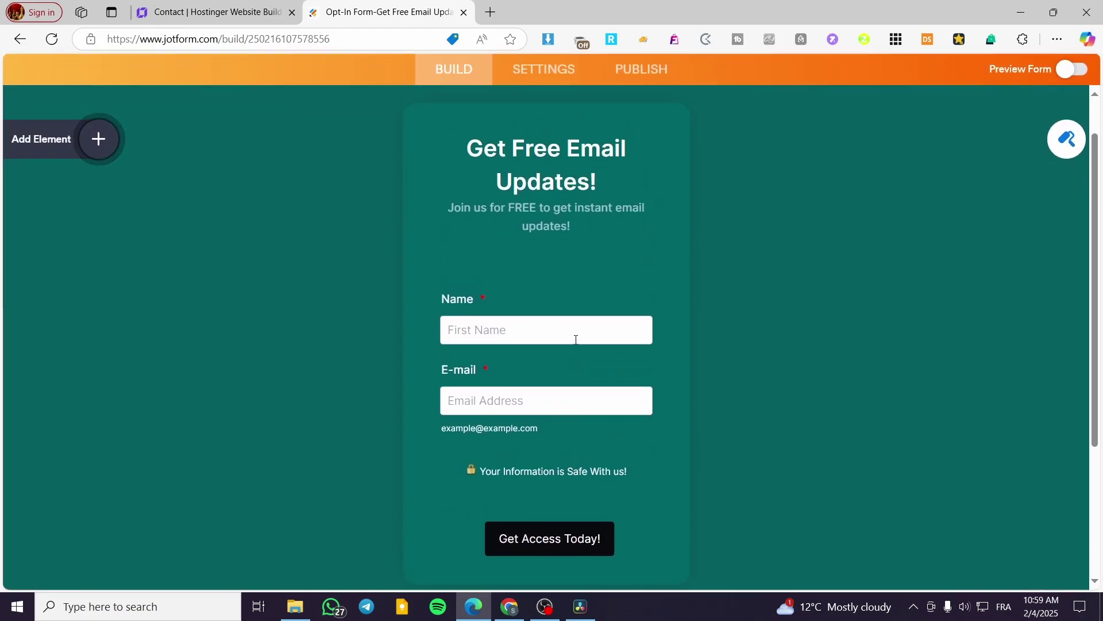
Copy the script embed code of the opt-in form from its publishing options
click(641, 119)
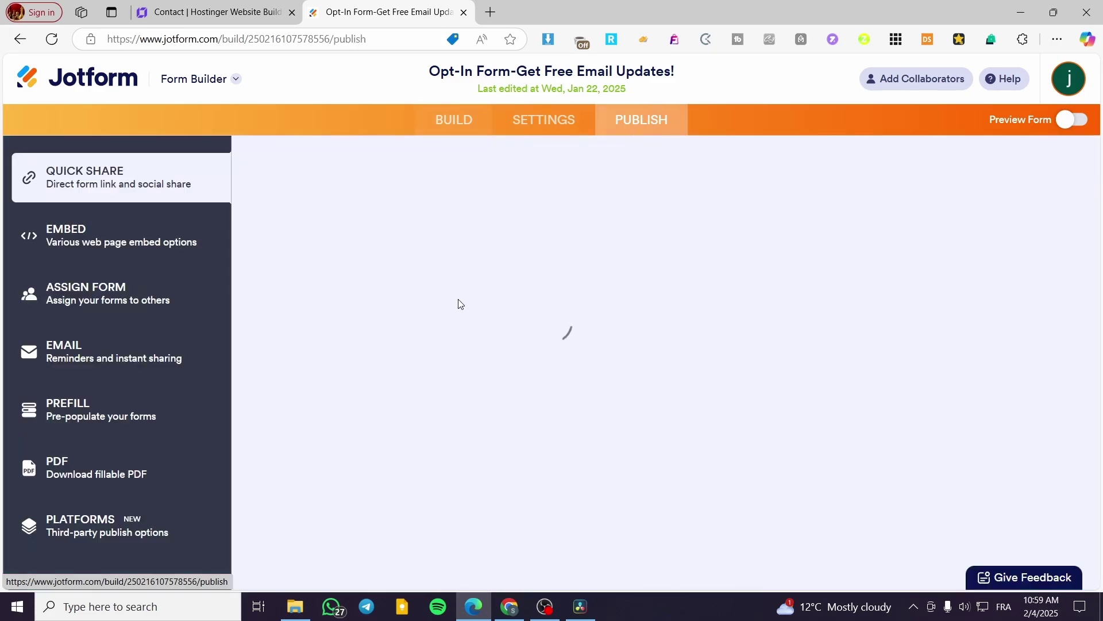
click(105, 239)
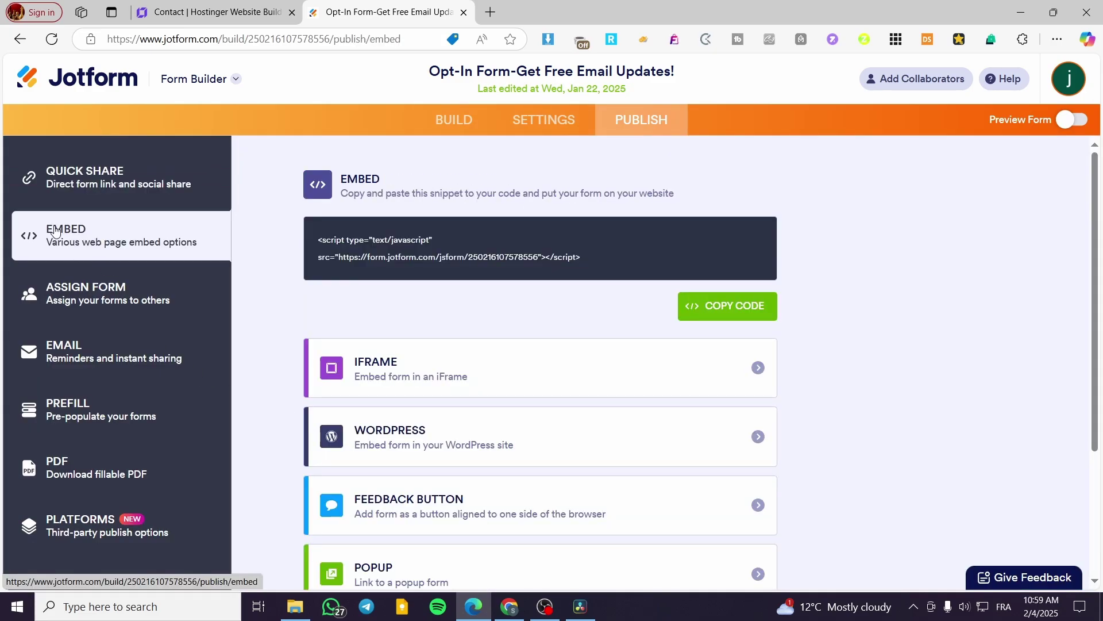
click(760, 308)
Return to Hostinger Website Builder and place an Embed code element near the top of the blank section below the contact form
click(259, 12)
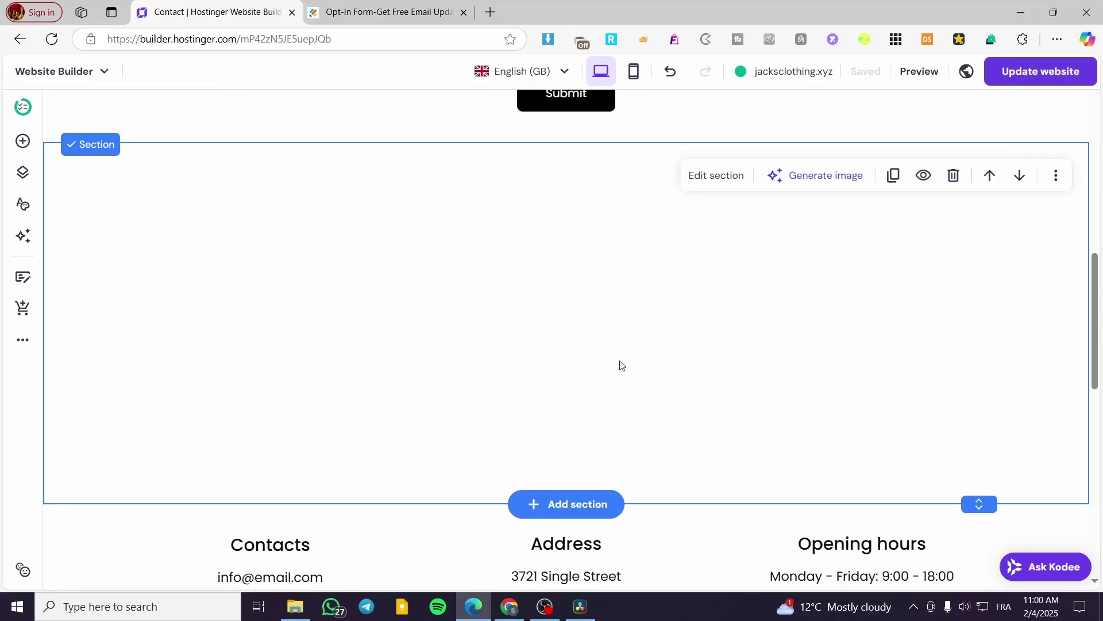
click(23, 141)
scroll(199, 330, down, 3)
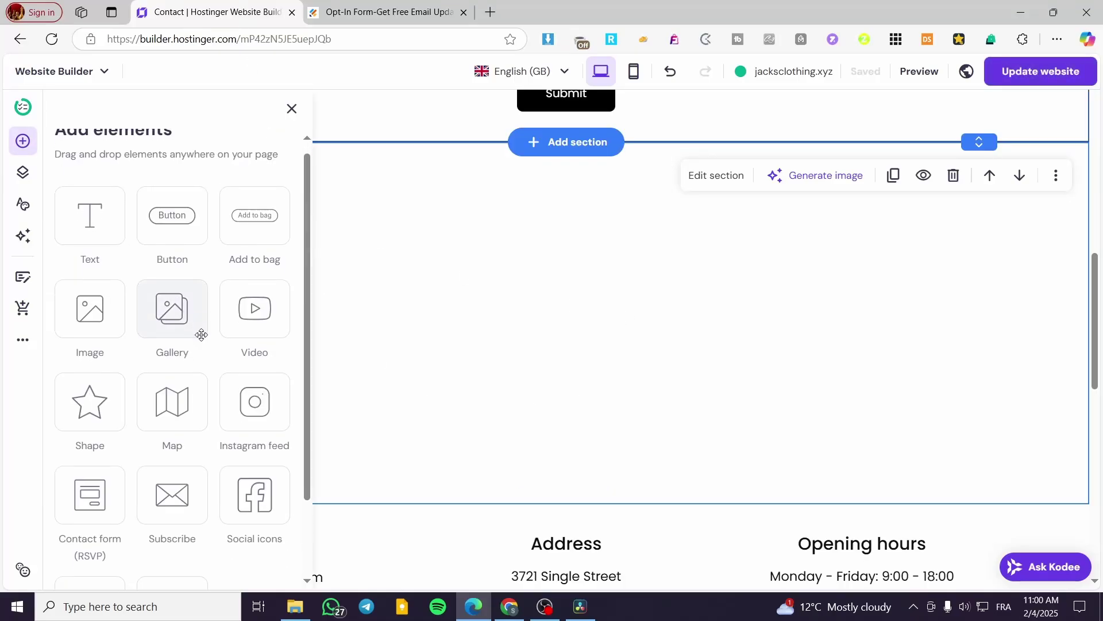
drag(91, 510, 505, 382)
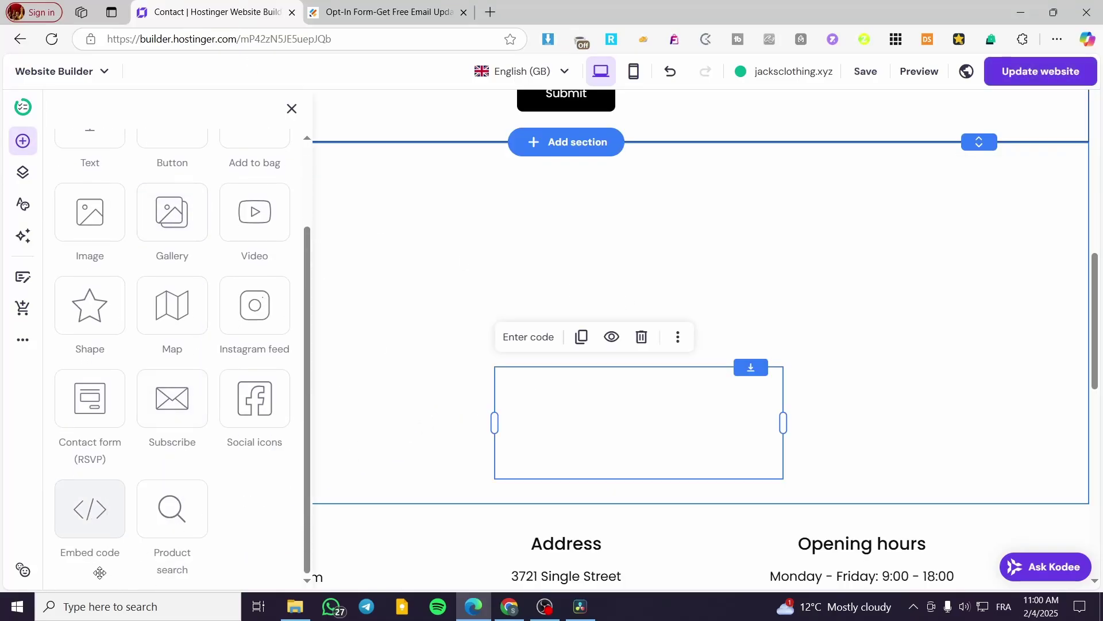
scroll(560, 516, up, 3)
drag(600, 579, 492, 401)
Replace the element's placeholder code with the copied Jotform script and embed it
double_click(492, 400)
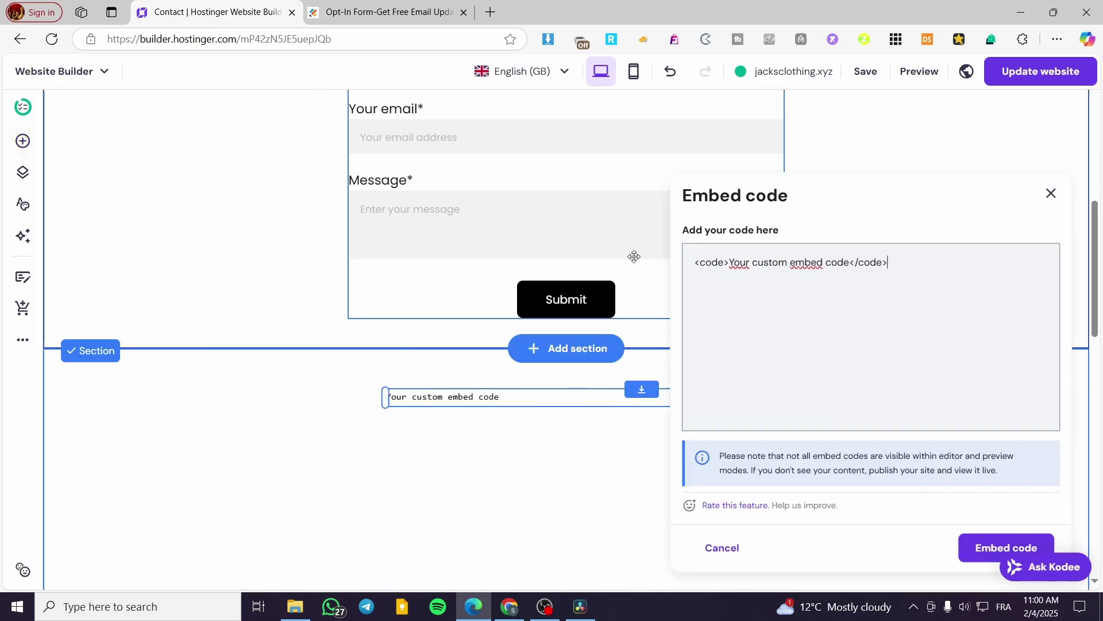
drag(895, 262, 697, 267)
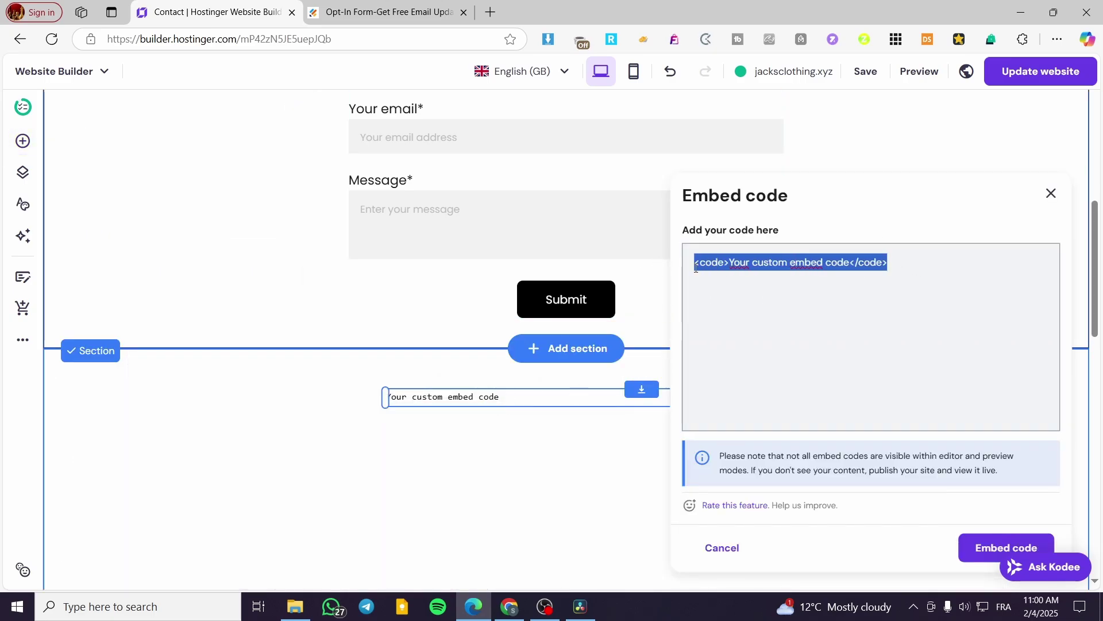
key(BackSpace)
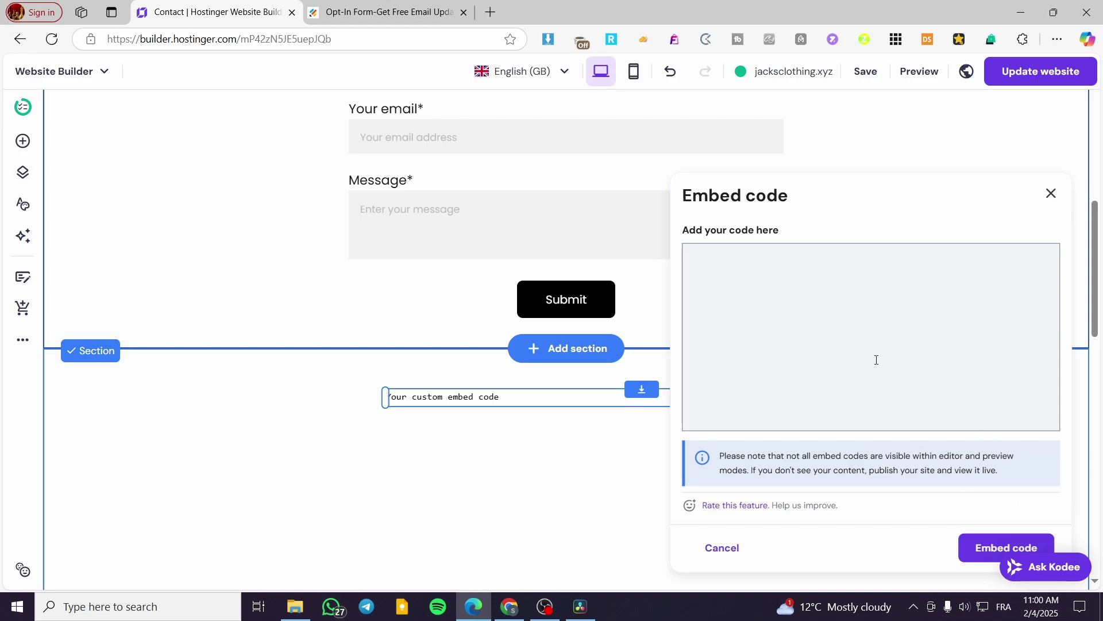
key(ctrl+v)
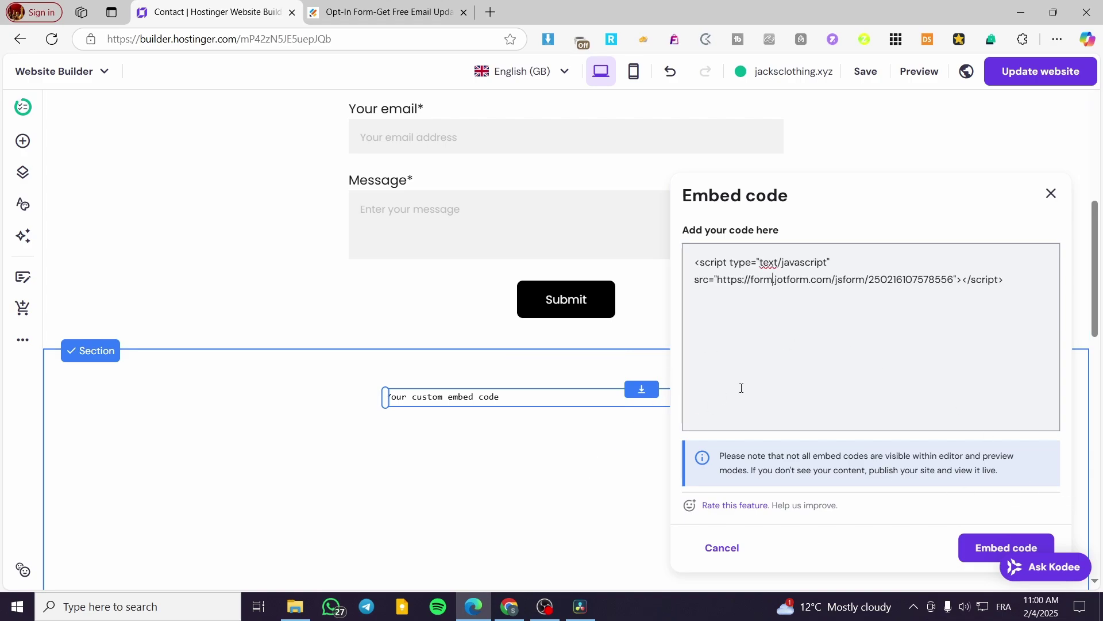
click(1003, 547)
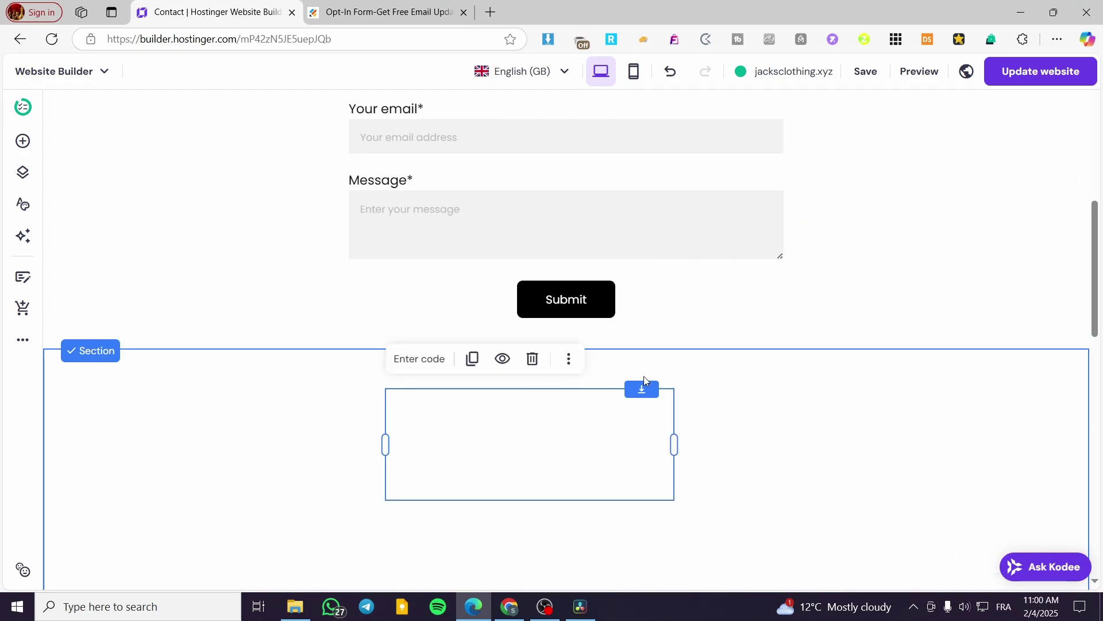
Check the embedded opt-in form on the Contact page and its embed options in Jotform
scroll(684, 258, down, 5)
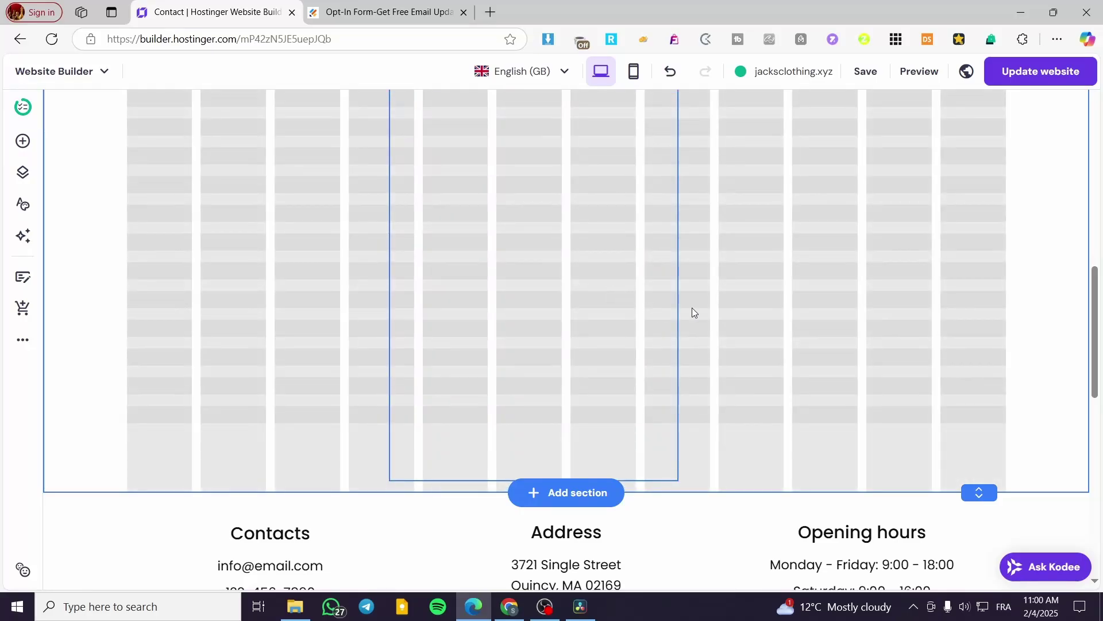
scroll(695, 320, up, 1)
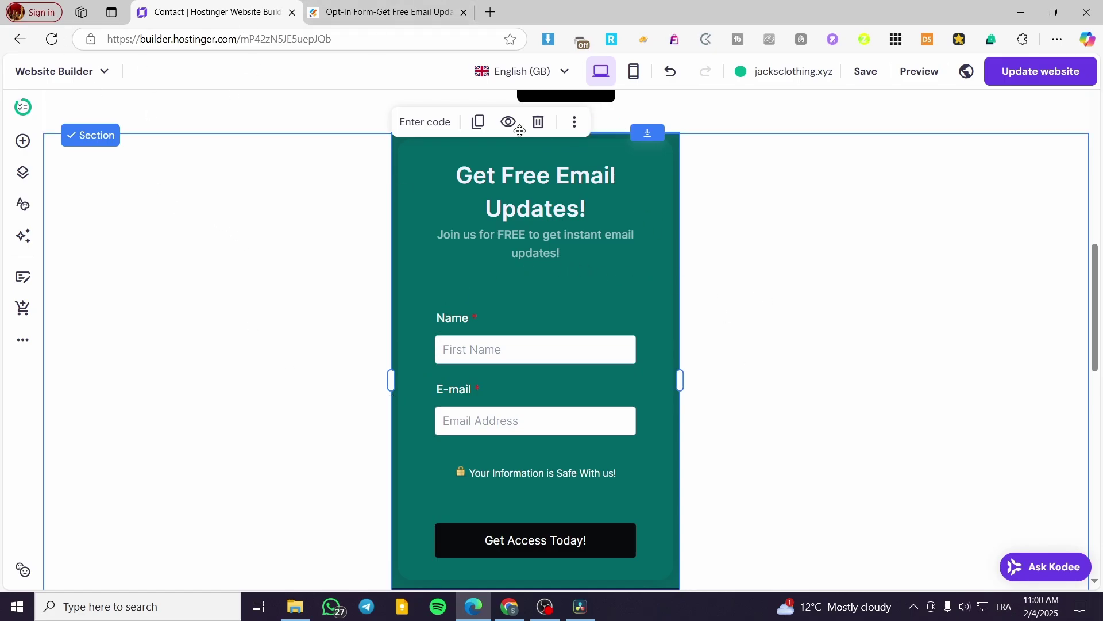
click(374, 17)
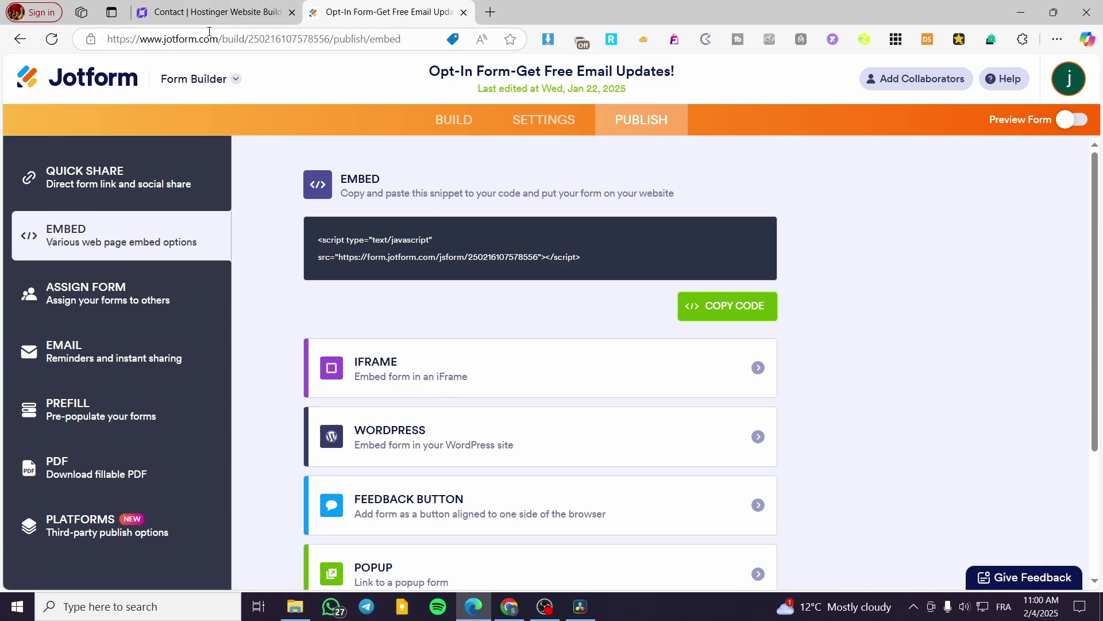
click(208, 13)
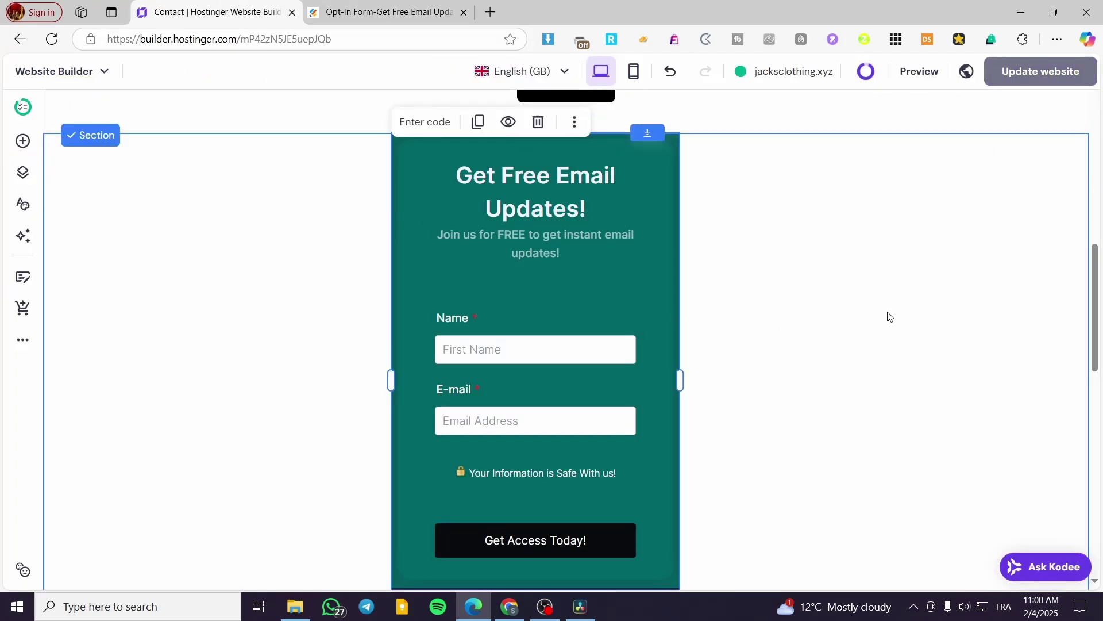